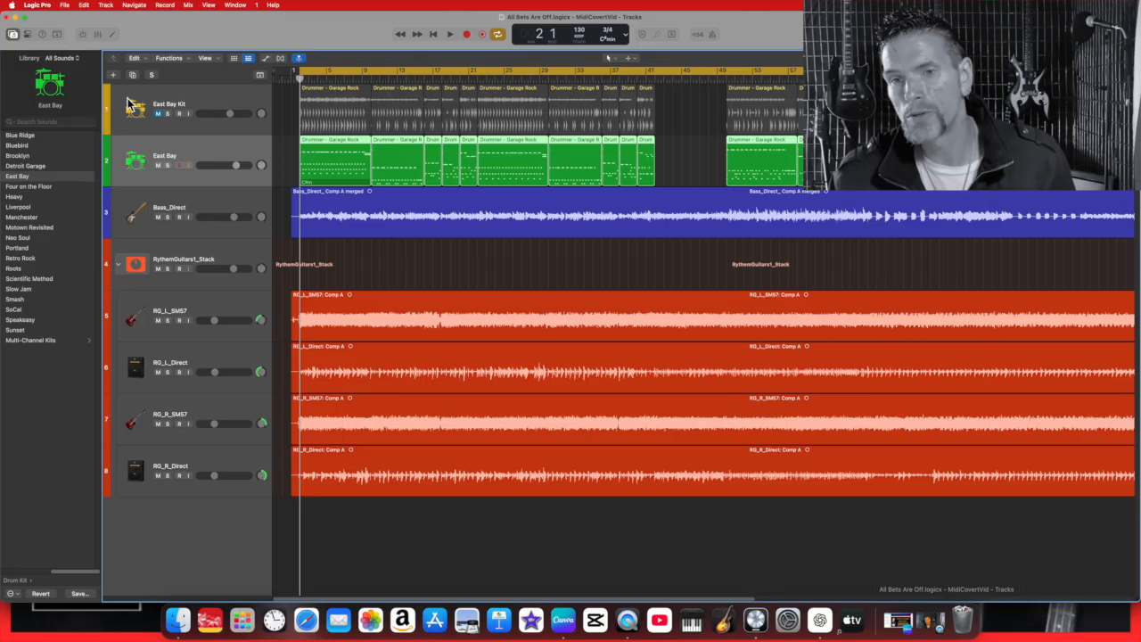
# Compare the East Bay Kit track unmuted and muted, and view the East Bay MIDI regions' notes in the Piano Roll.
pyautogui.click(160, 114)
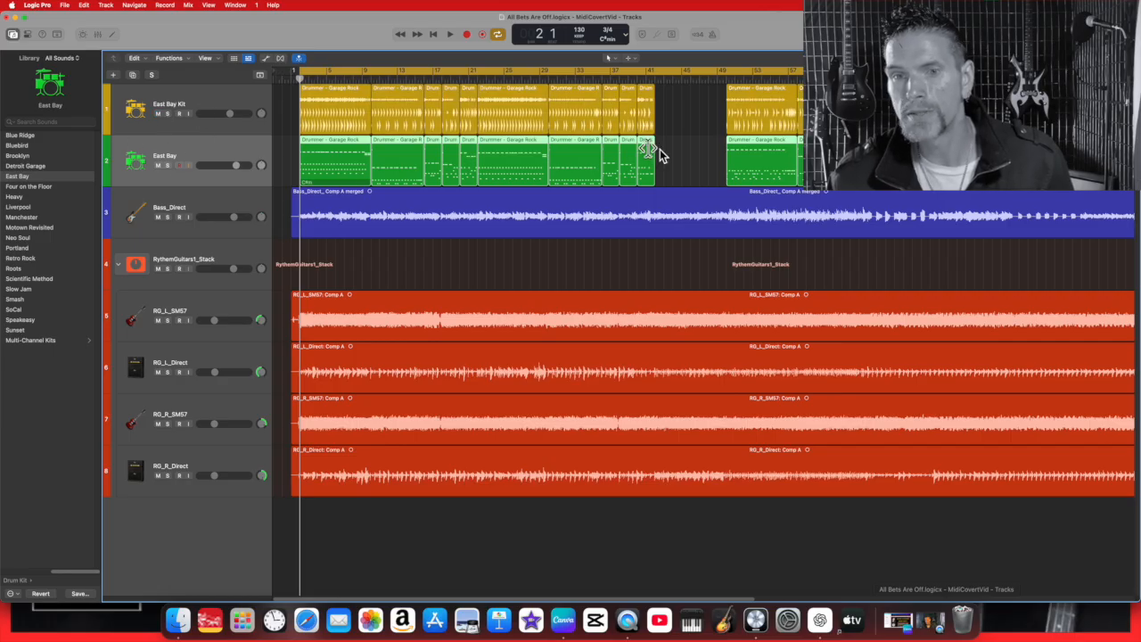
pyautogui.click(158, 114)
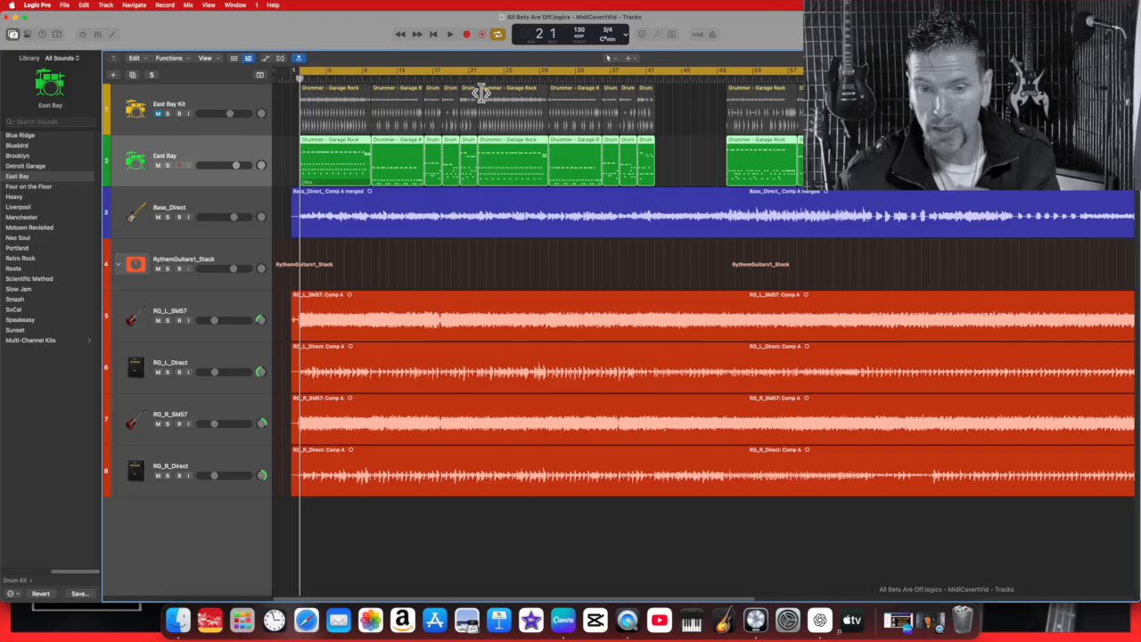
pyautogui.click(111, 34)
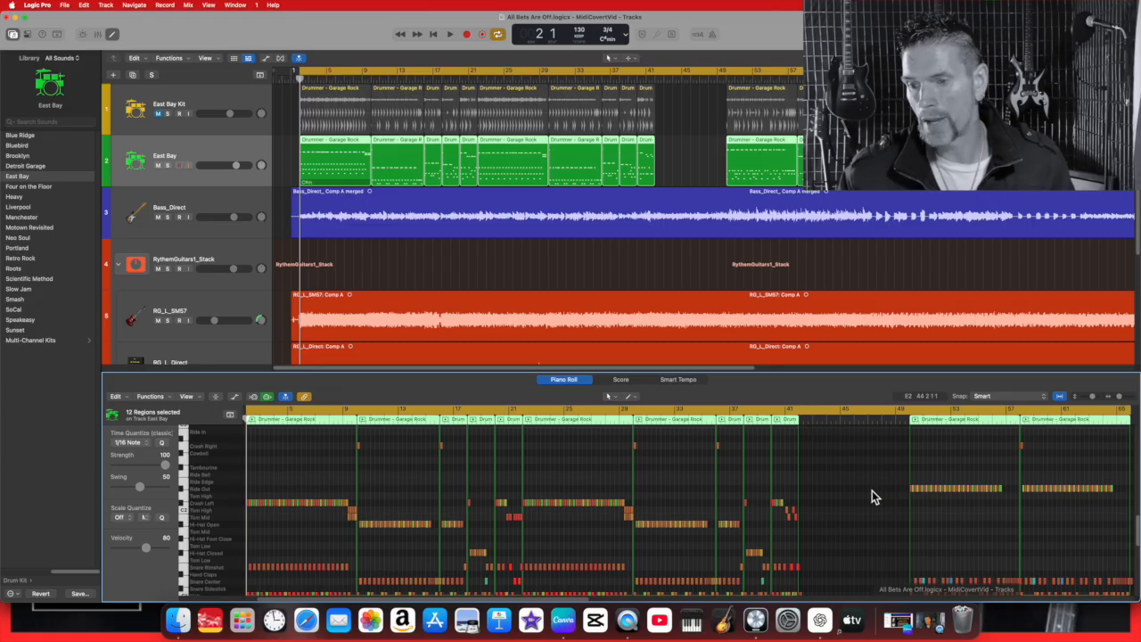
pyautogui.click(112, 36)
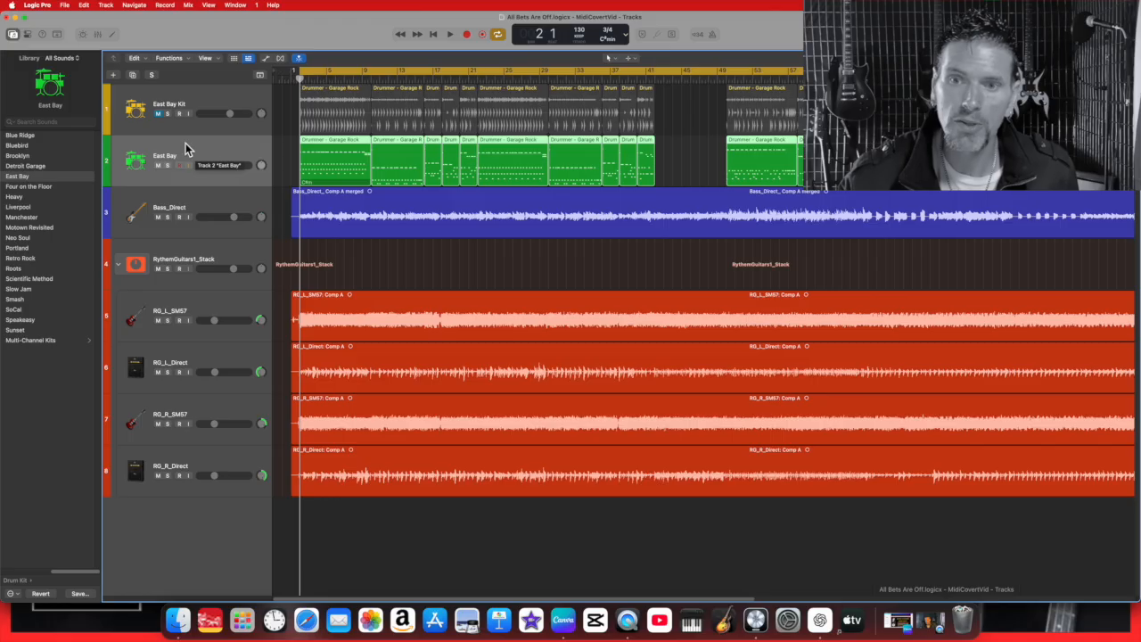
# Solo the East Bay MIDI track and replace its drum kit with the multi-channel kit East Bay+.
pyautogui.click(168, 166)
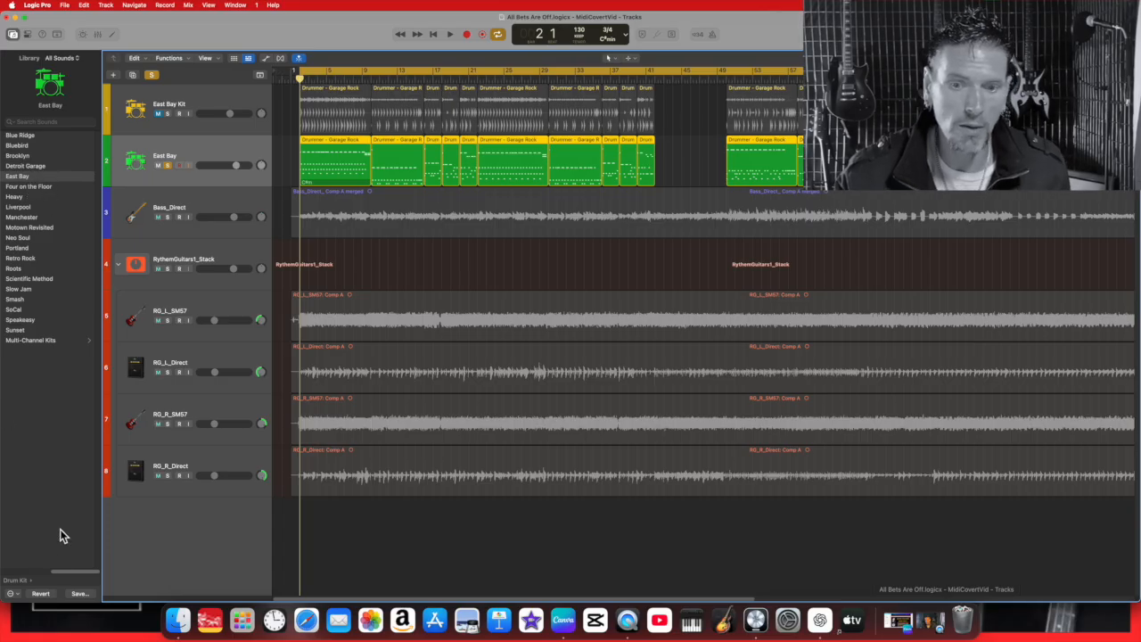
pyautogui.click(52, 580)
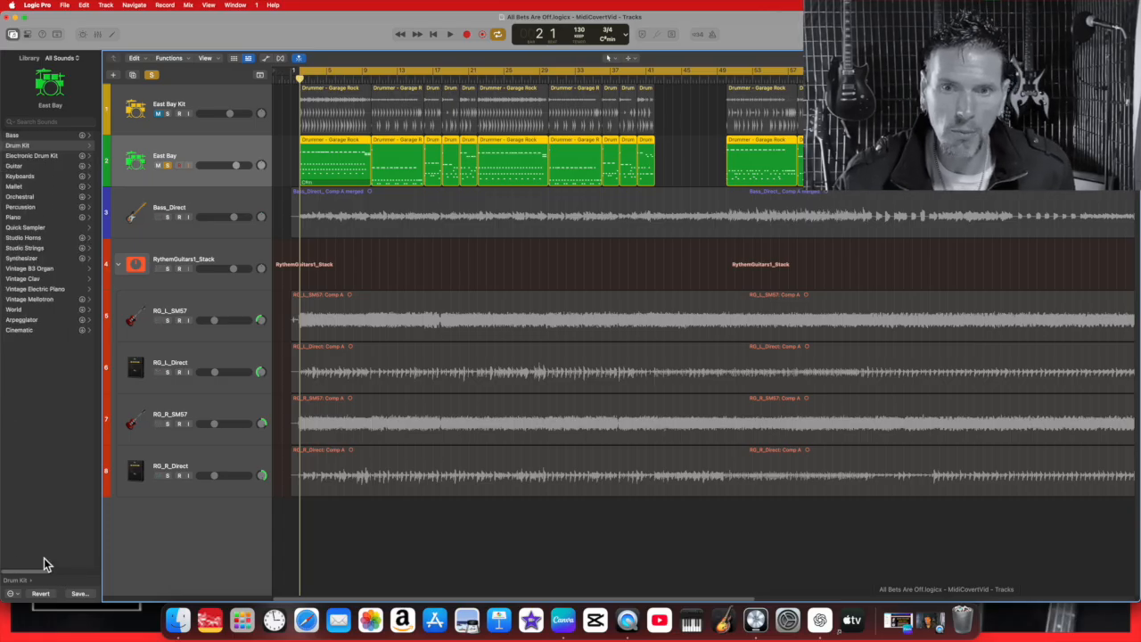
pyautogui.moveTo(37, 573); pyautogui.dragTo(77, 575)
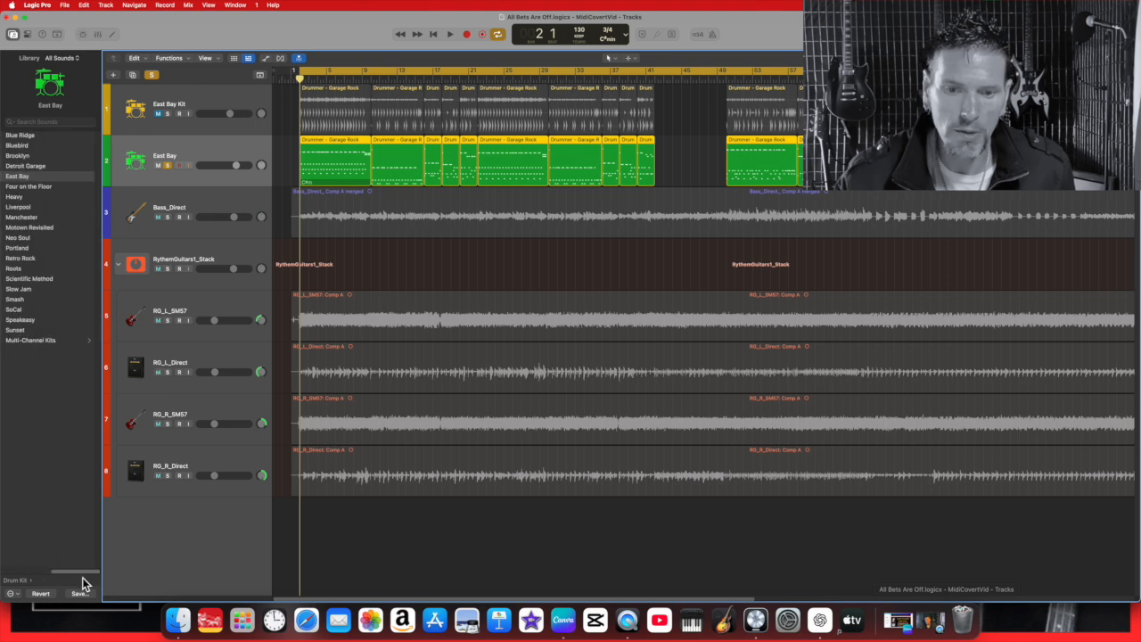
pyautogui.moveTo(79, 572); pyautogui.dragTo(7, 570)
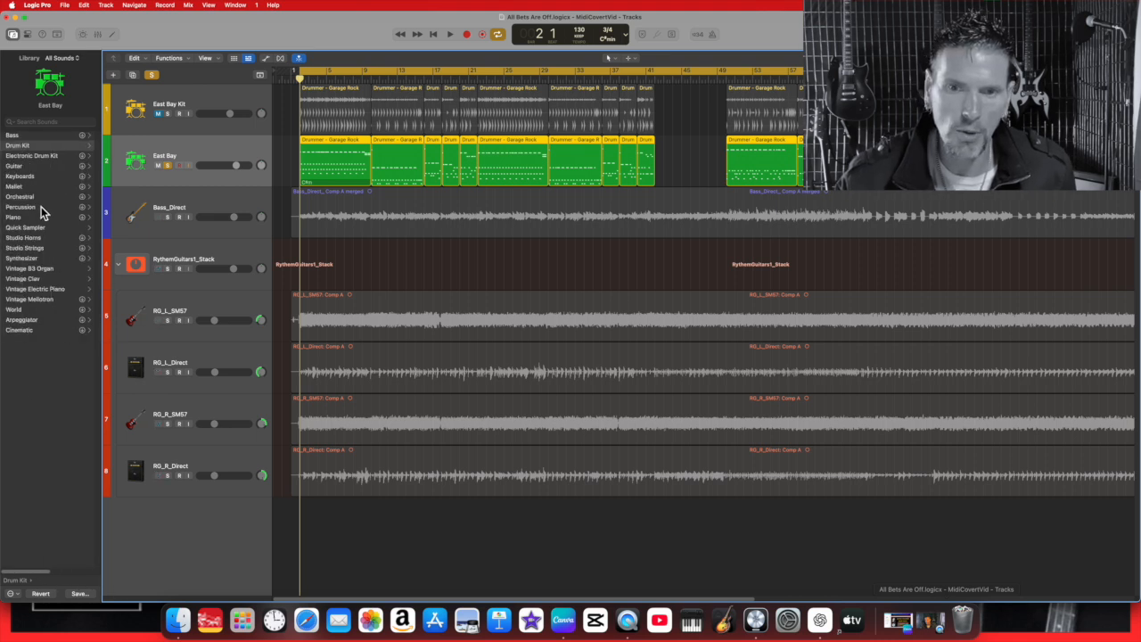
pyautogui.click(41, 147)
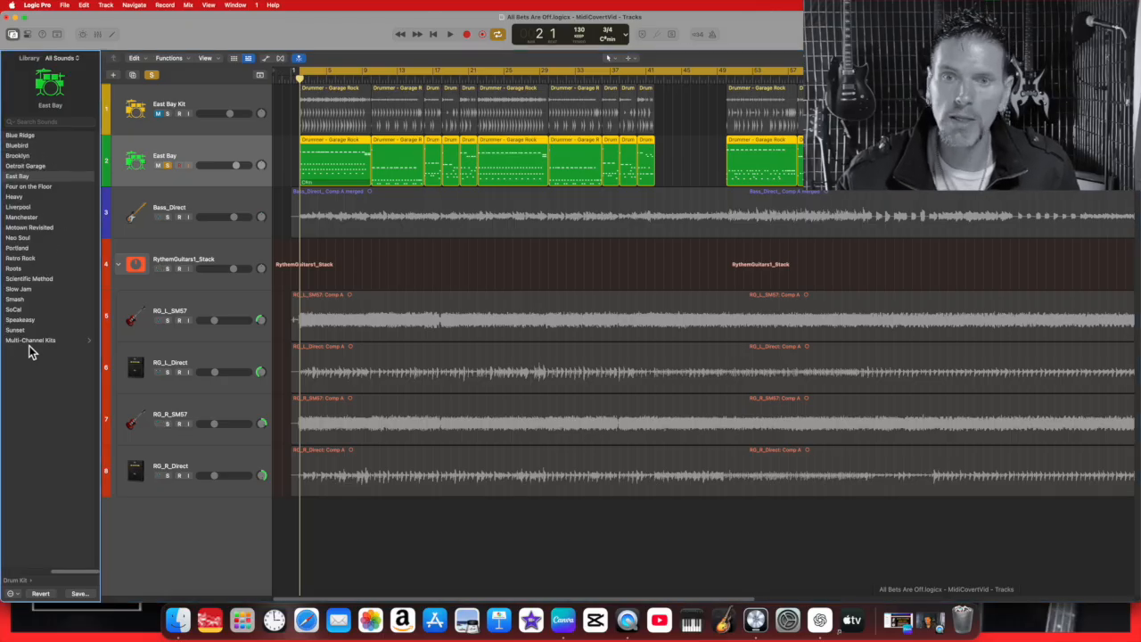
pyautogui.click(56, 341)
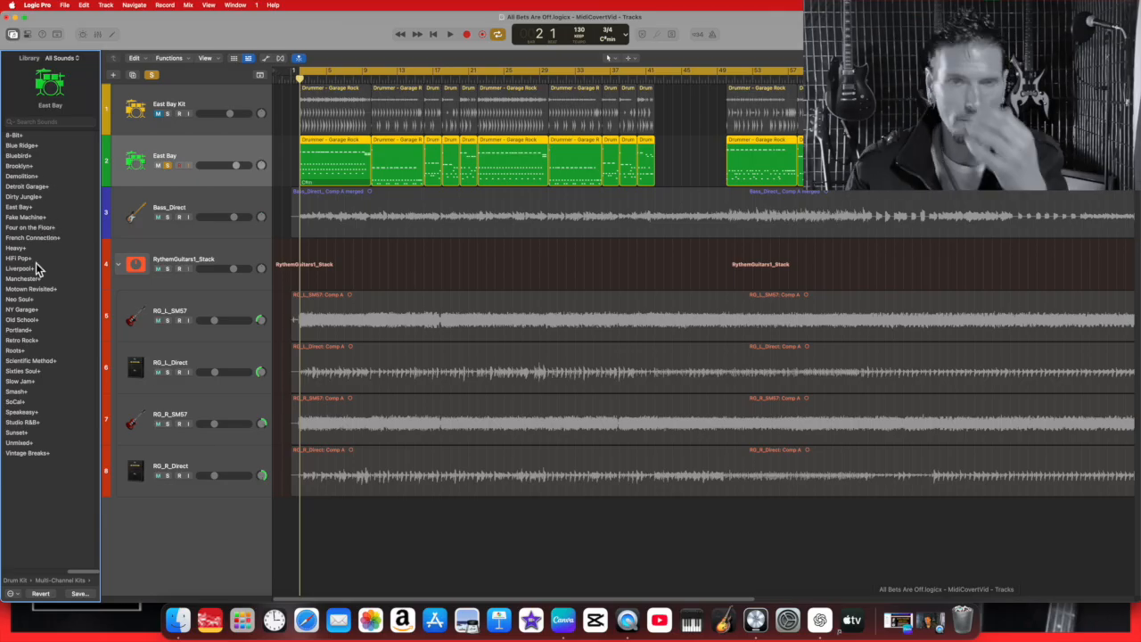
pyautogui.click(38, 209)
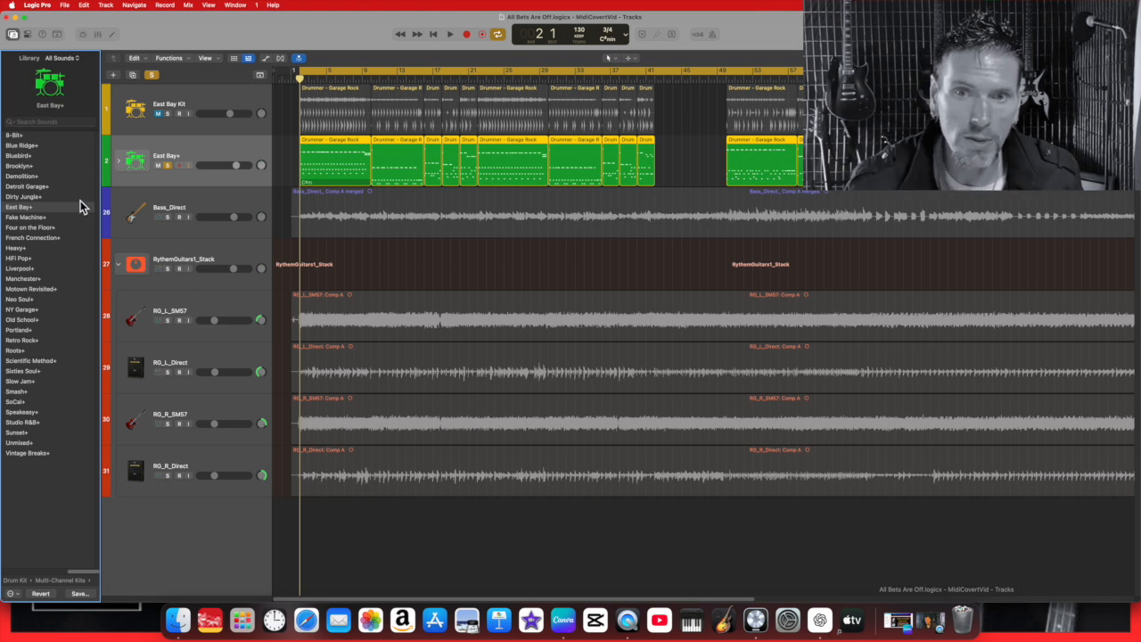
pyautogui.press('s')
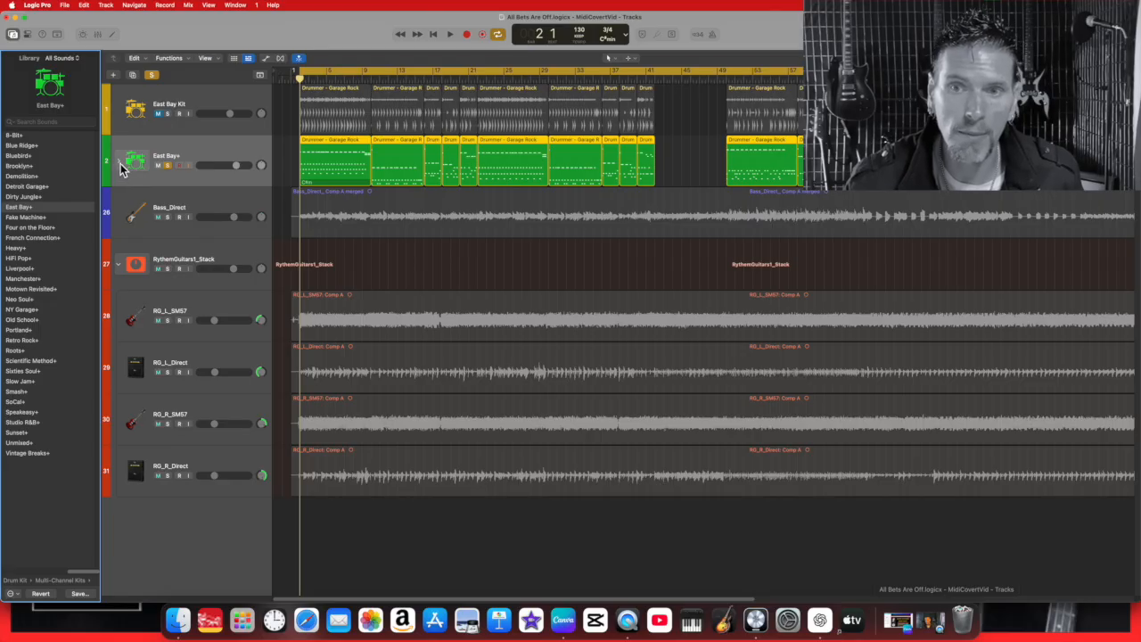
# Expand the East Bay+ track stack and examine its individual tracks, from Overheads down to Pump.
pyautogui.click(119, 163)
pyautogui.scroll(-2, 165, 178)
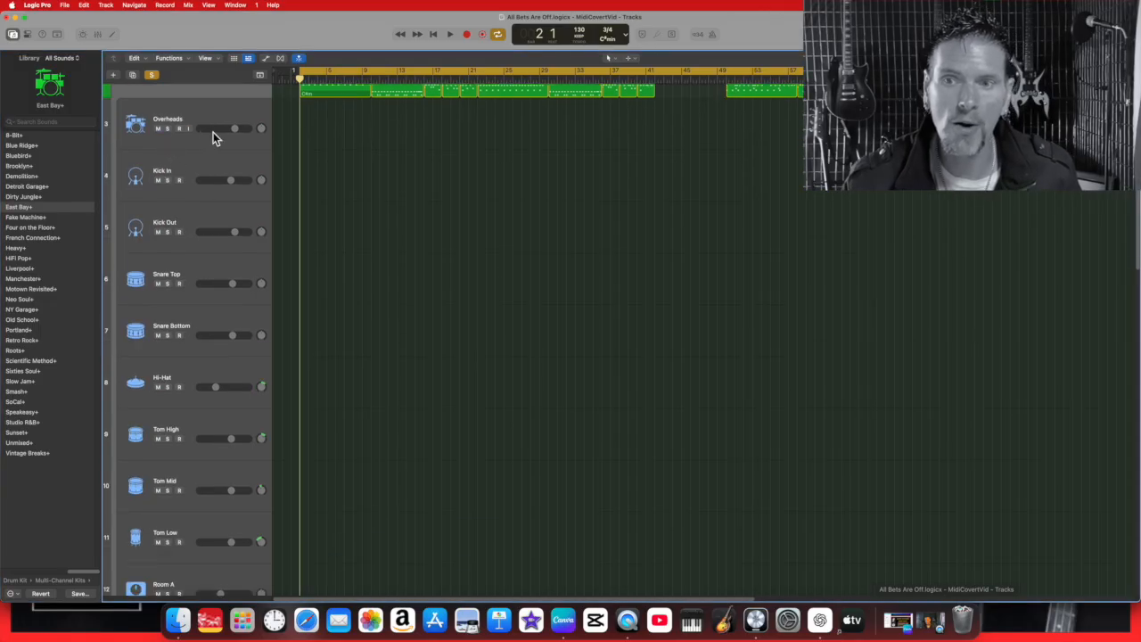
pyautogui.scroll(2, 207, 131)
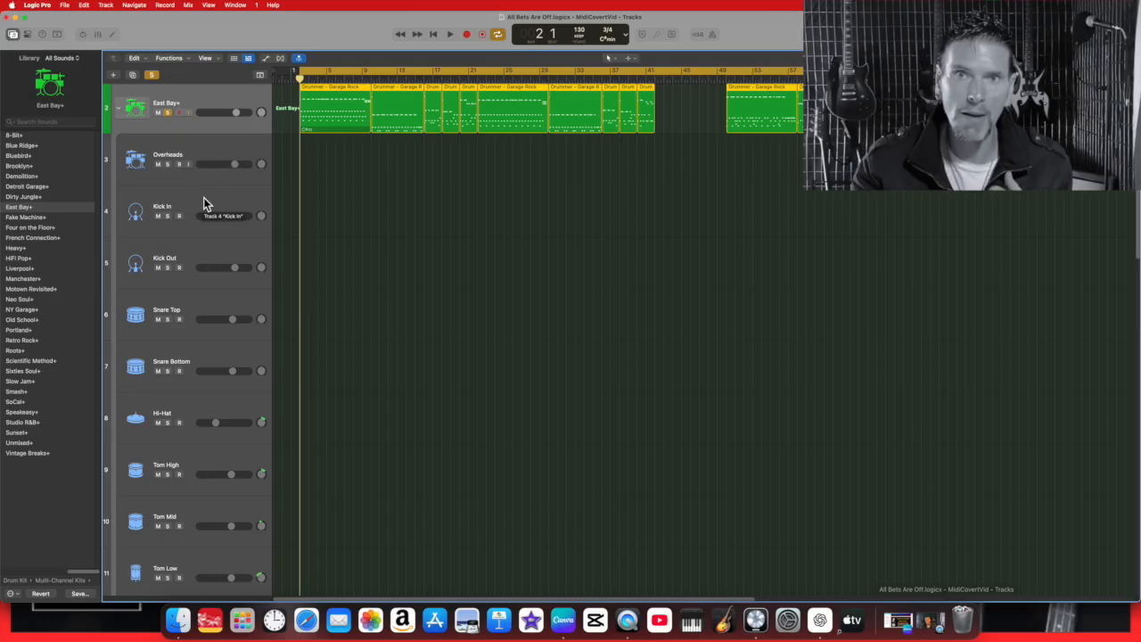
pyautogui.scroll(-2, 230, 258)
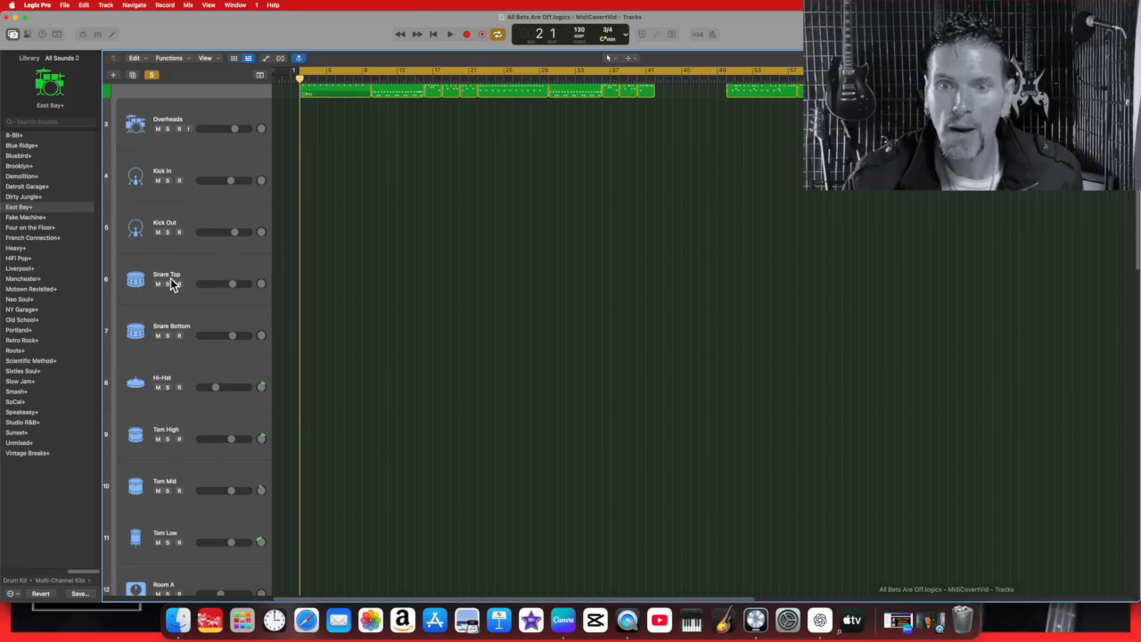
pyautogui.scroll(-2, 197, 317)
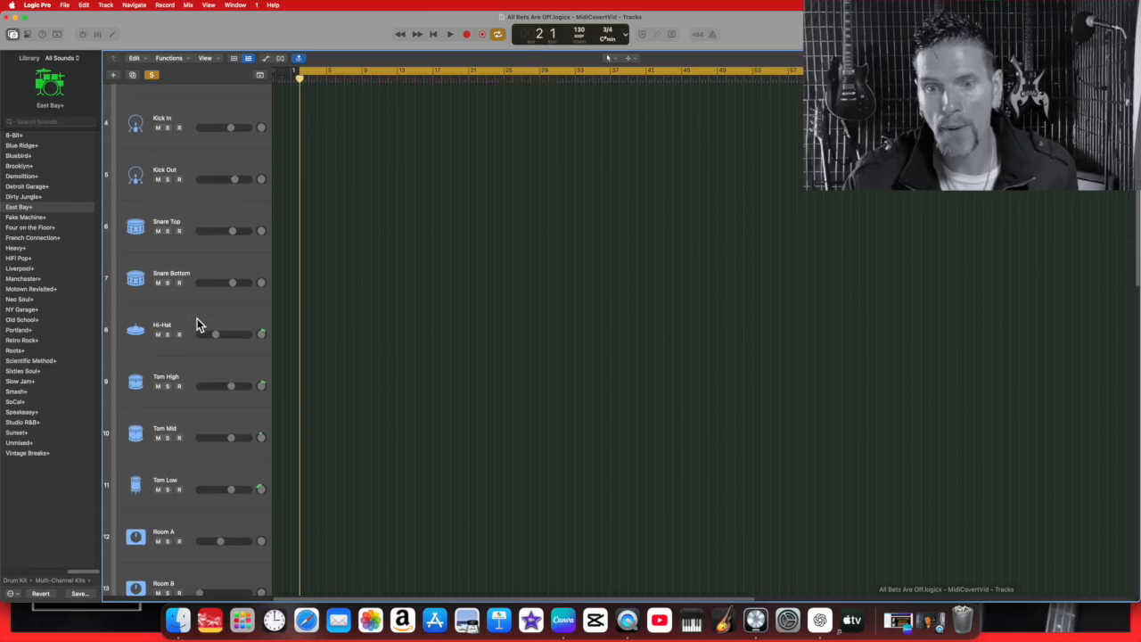
pyautogui.scroll(-2, 188, 332)
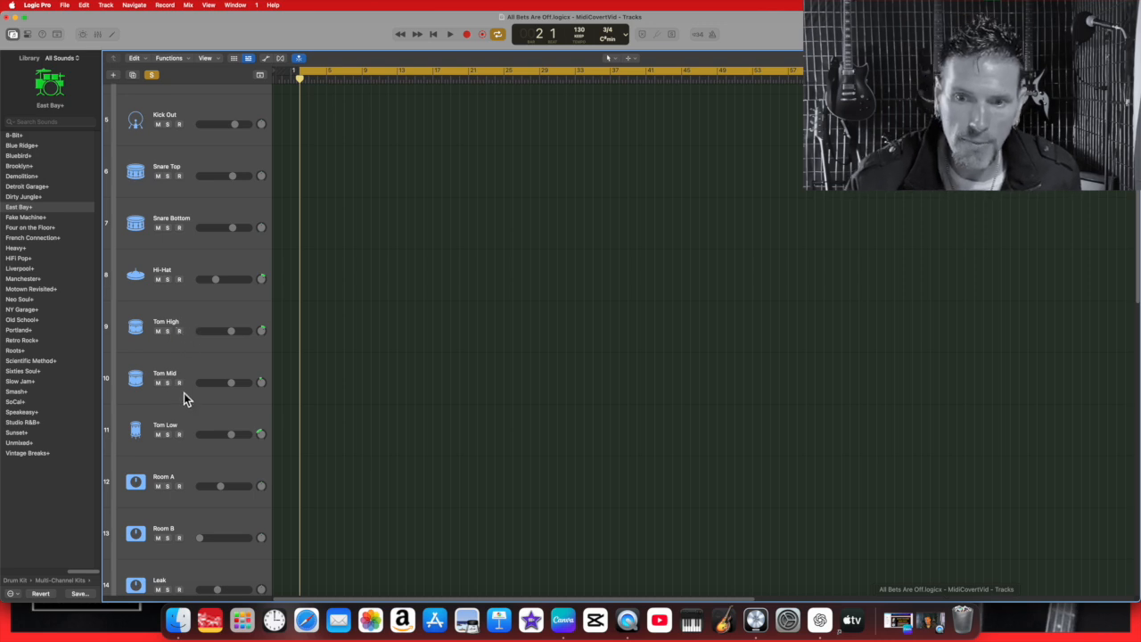
pyautogui.scroll(-3, 201, 393)
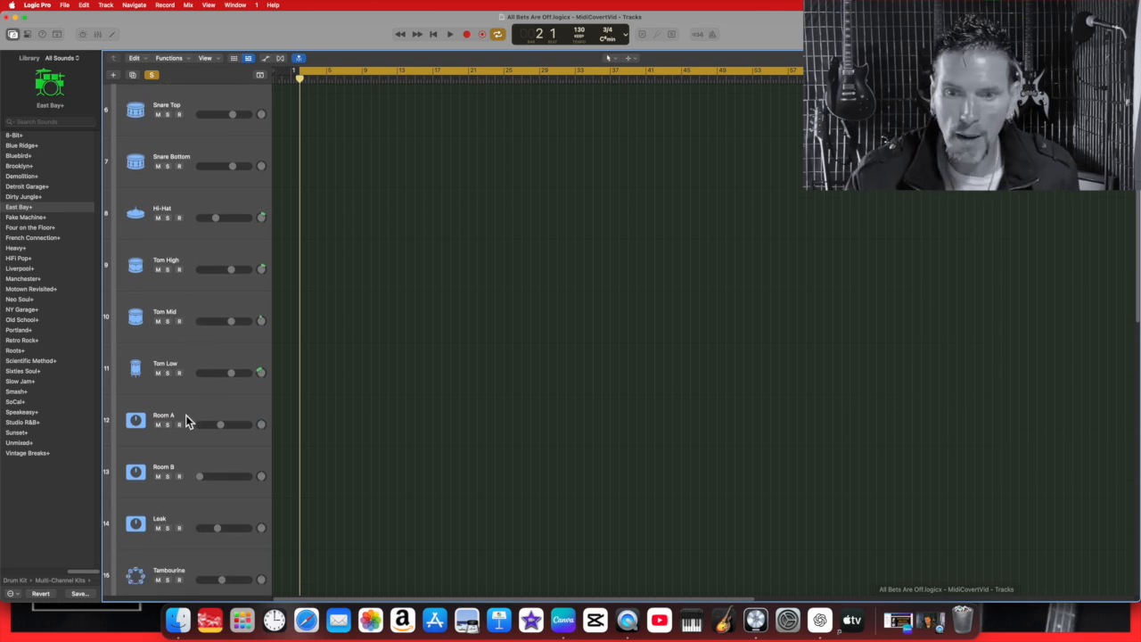
pyautogui.scroll(-1, 185, 413)
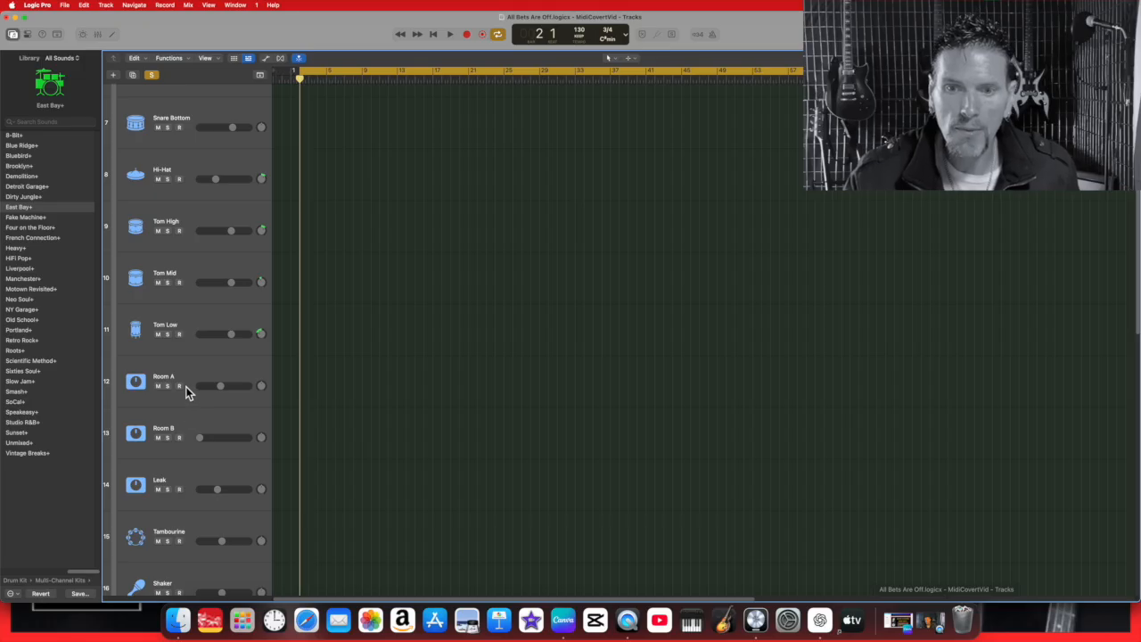
pyautogui.scroll(-2, 181, 400)
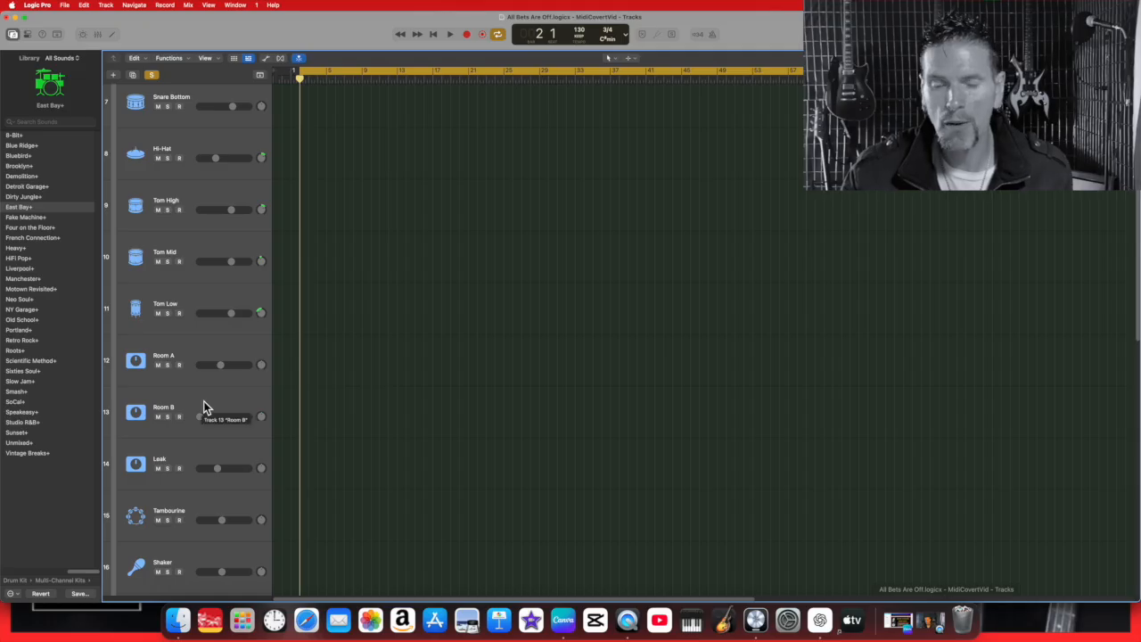
pyautogui.scroll(-1, 166, 472)
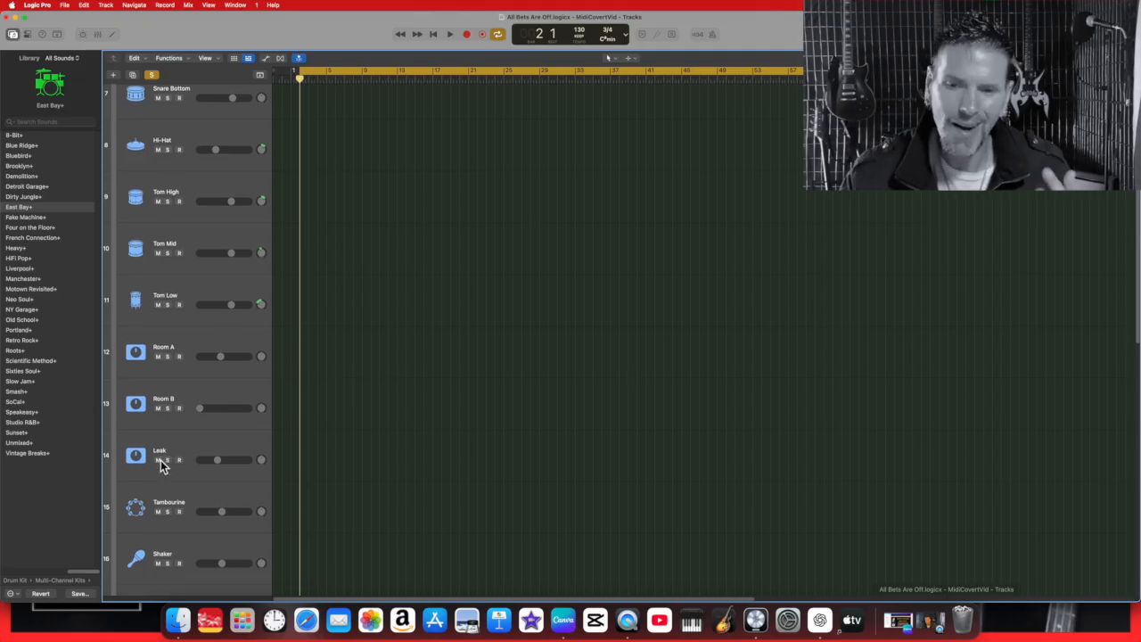
pyautogui.scroll(-5, 179, 462)
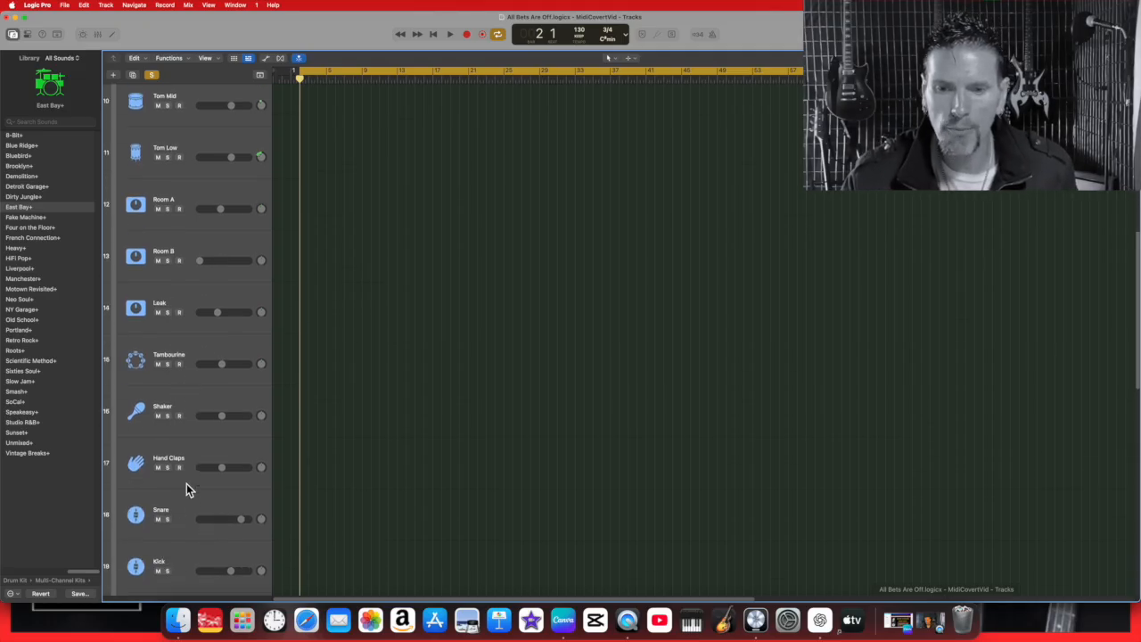
pyautogui.scroll(-2, 198, 517)
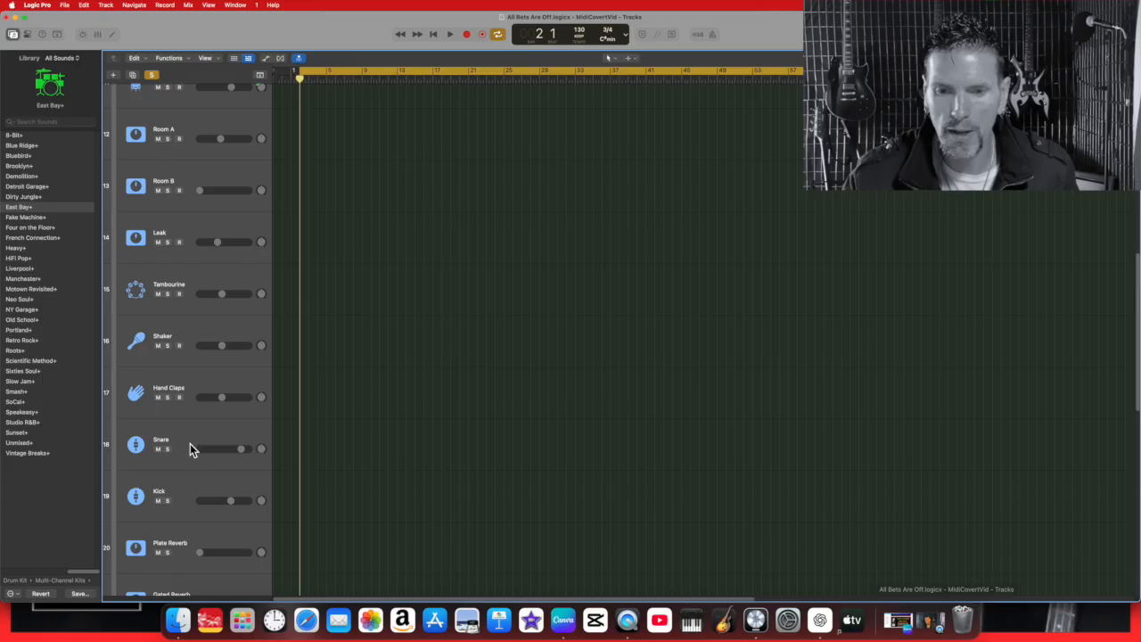
pyautogui.scroll(-2, 194, 455)
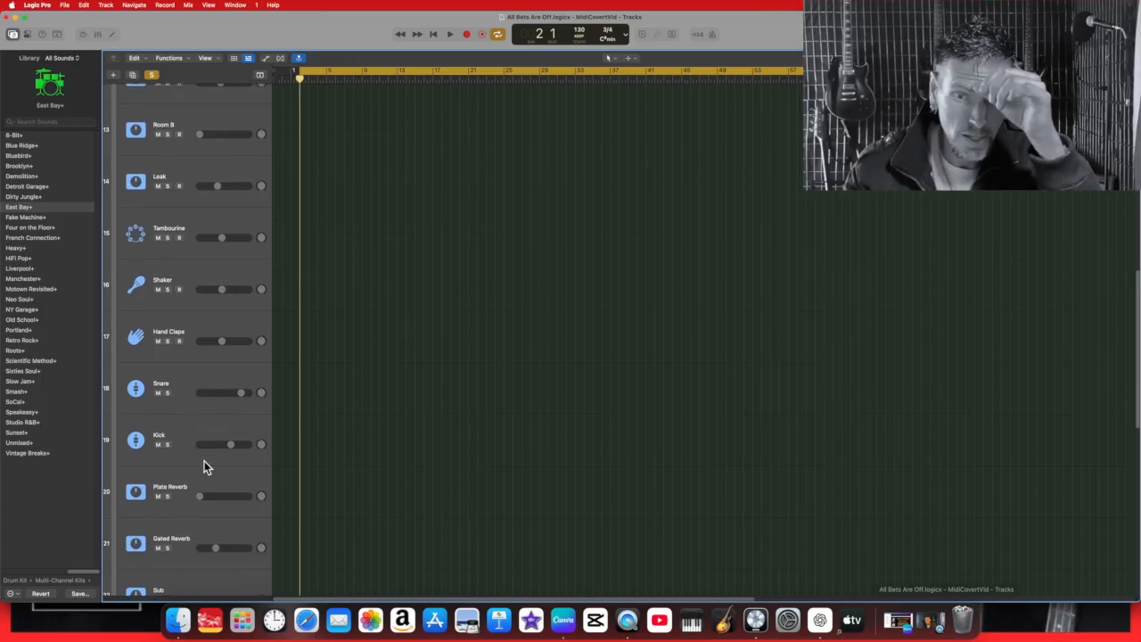
pyautogui.scroll(-2, 204, 461)
pyautogui.scroll(-1, 195, 477)
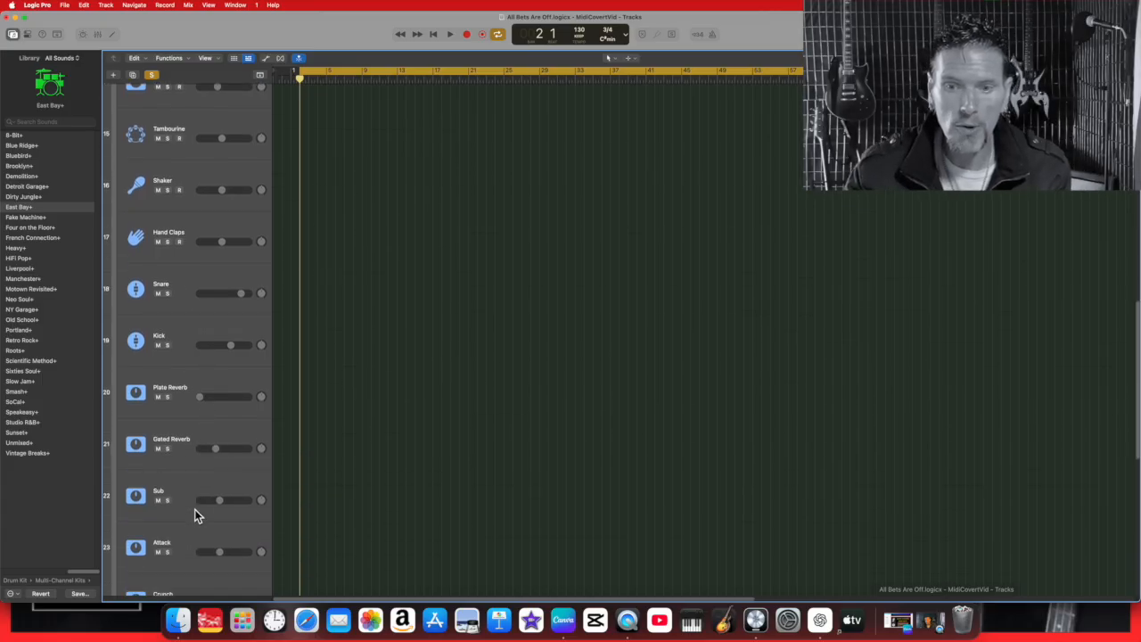
pyautogui.scroll(-2, 225, 522)
pyautogui.scroll(-3, 208, 527)
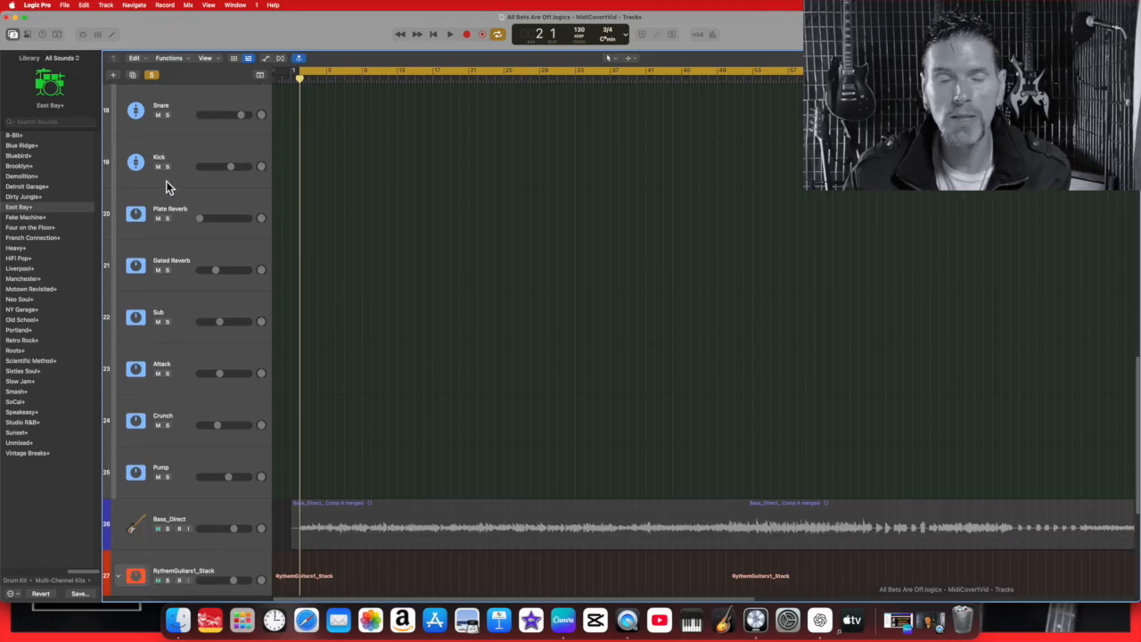
pyautogui.scroll(20, 166, 183)
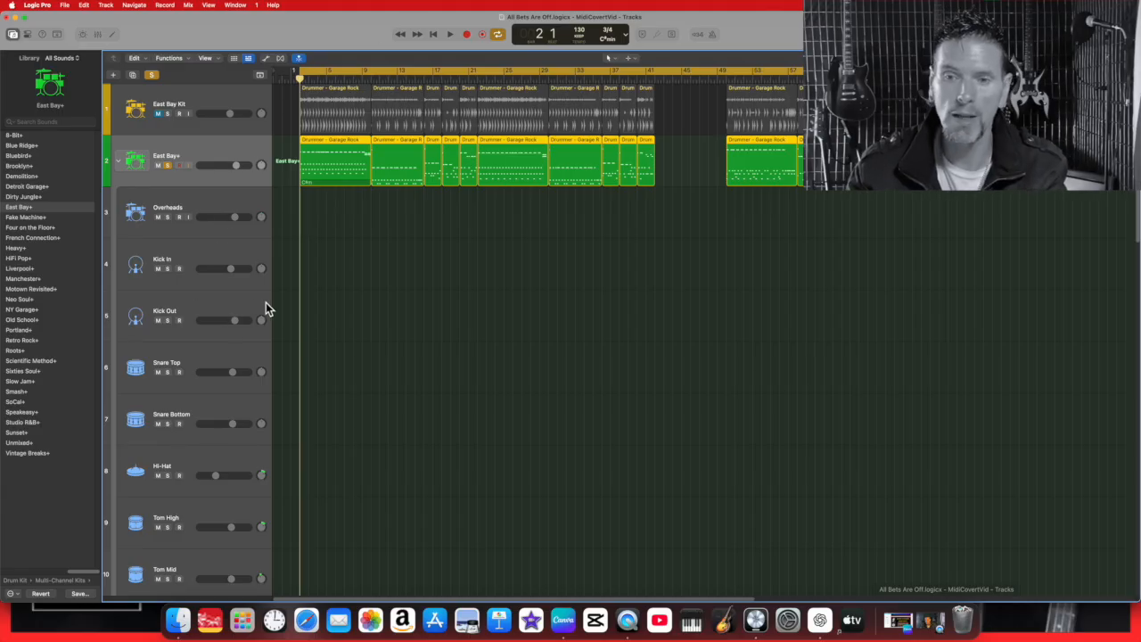
# Play back the soloed East Bay+ stack with the timeline magnified and check the signal levels on its individual drum tracks.
pyautogui.scroll(-2, 236, 428)
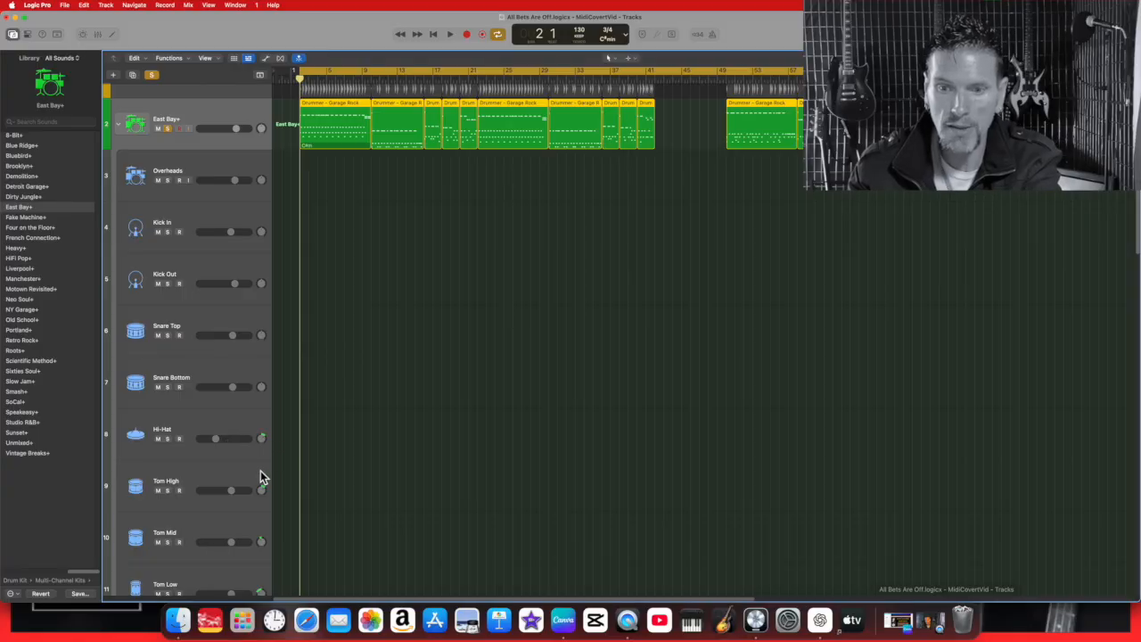
pyautogui.scroll(-1, 264, 472)
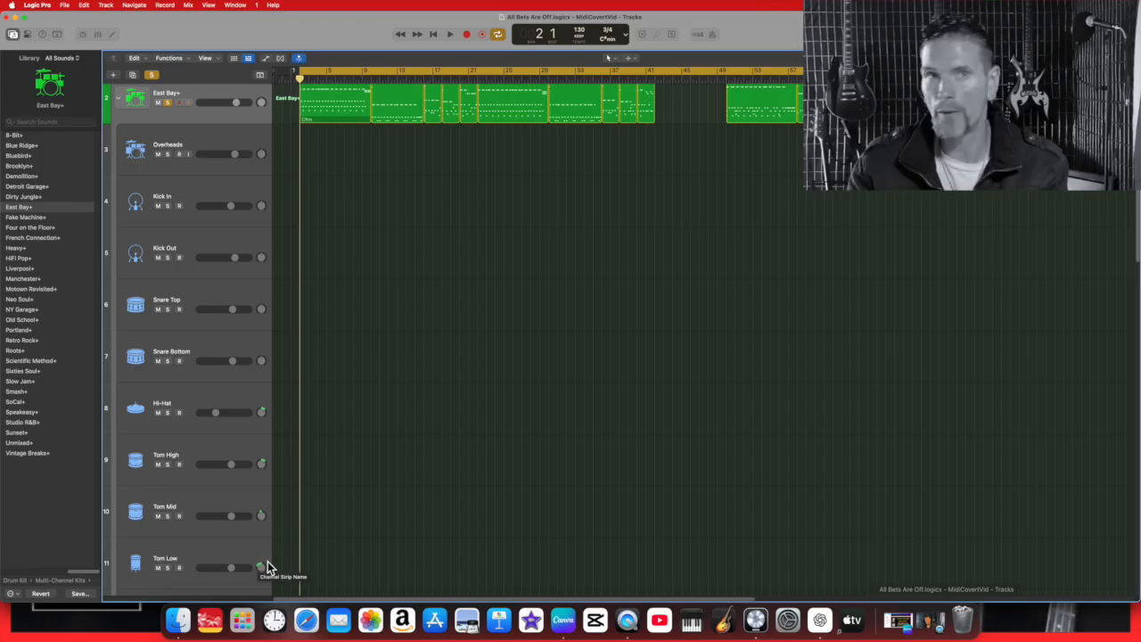
pyautogui.click(451, 34)
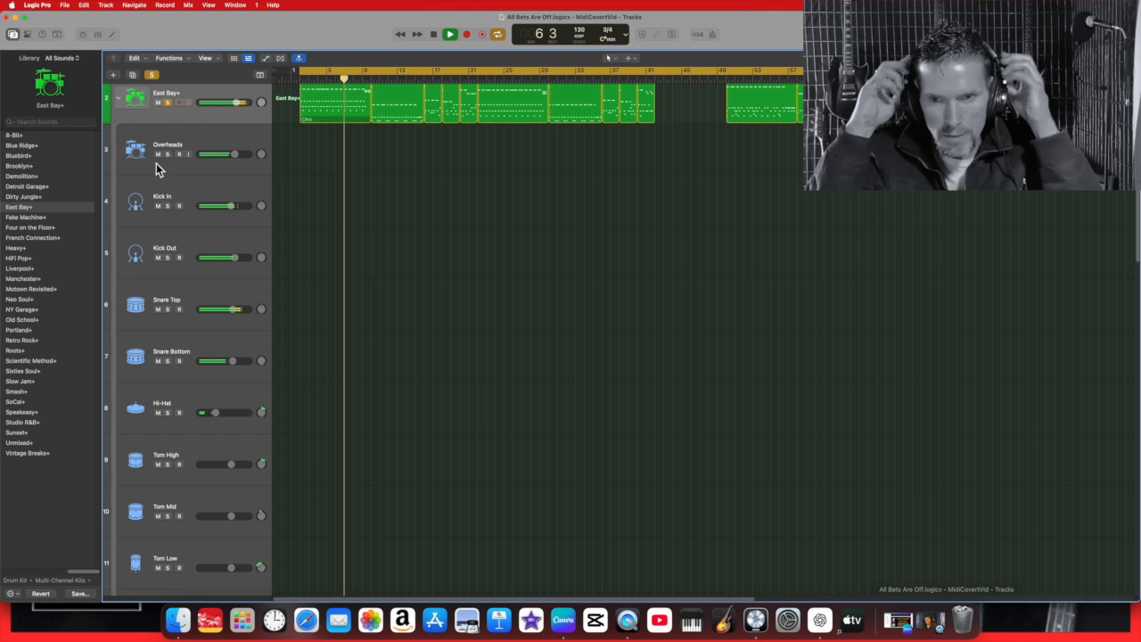
pyautogui.scroll(-2, 218, 185)
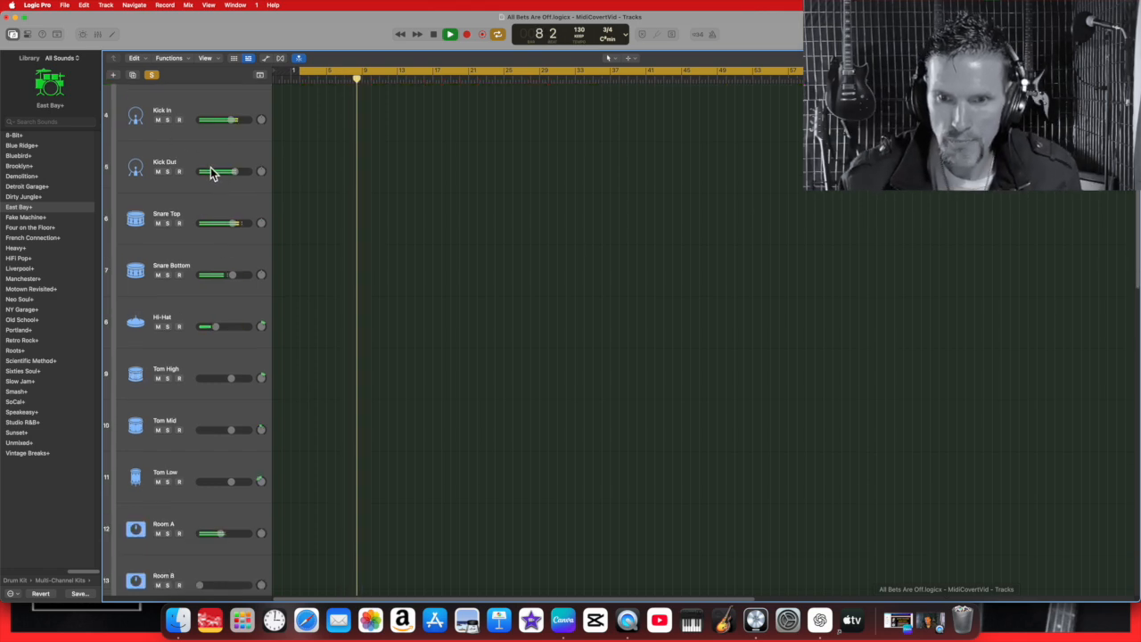
pyautogui.scroll(2, 210, 169)
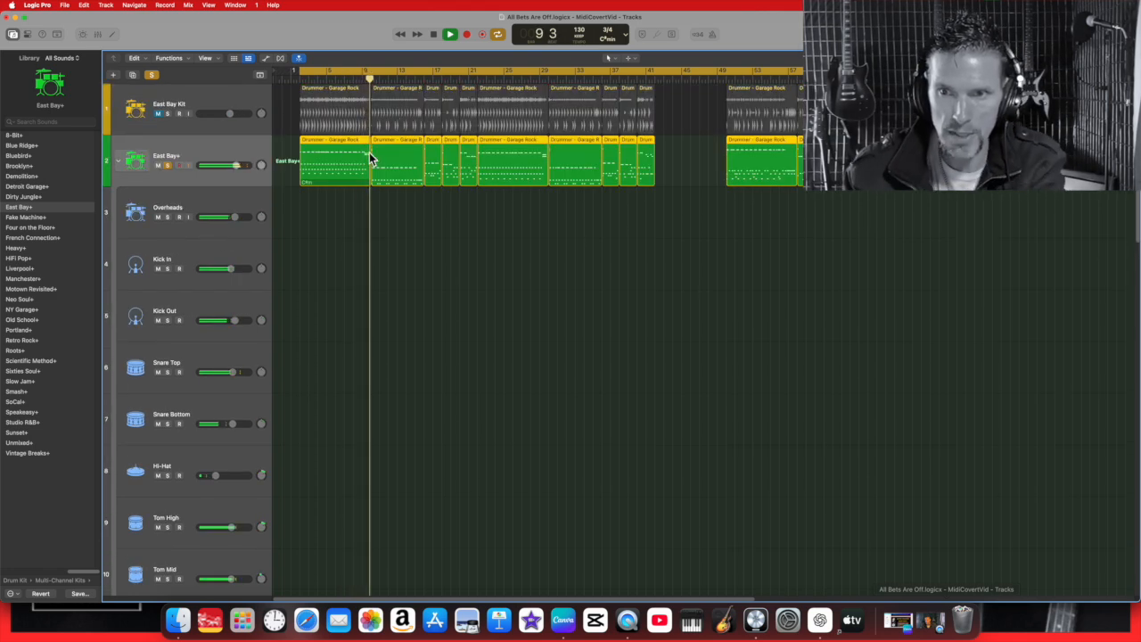
pyautogui.press('super+Right')
pyautogui.press('super+Right')
pyautogui.press('super+Right')
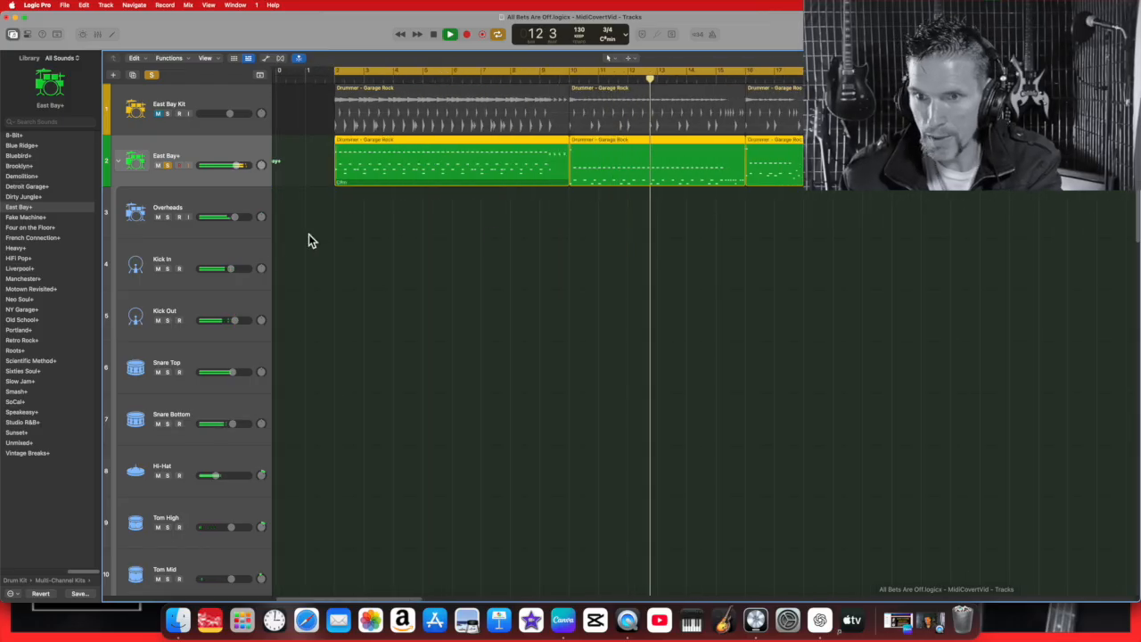
pyautogui.scroll(-1, 206, 352)
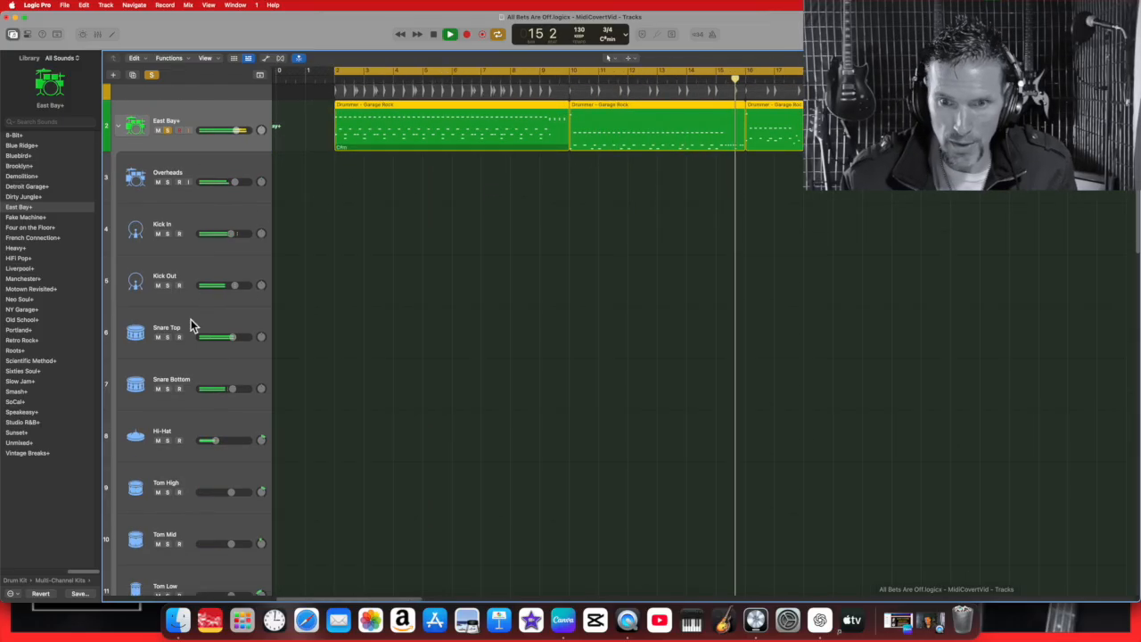
pyautogui.scroll(-1, 195, 430)
pyautogui.scroll(2, 198, 370)
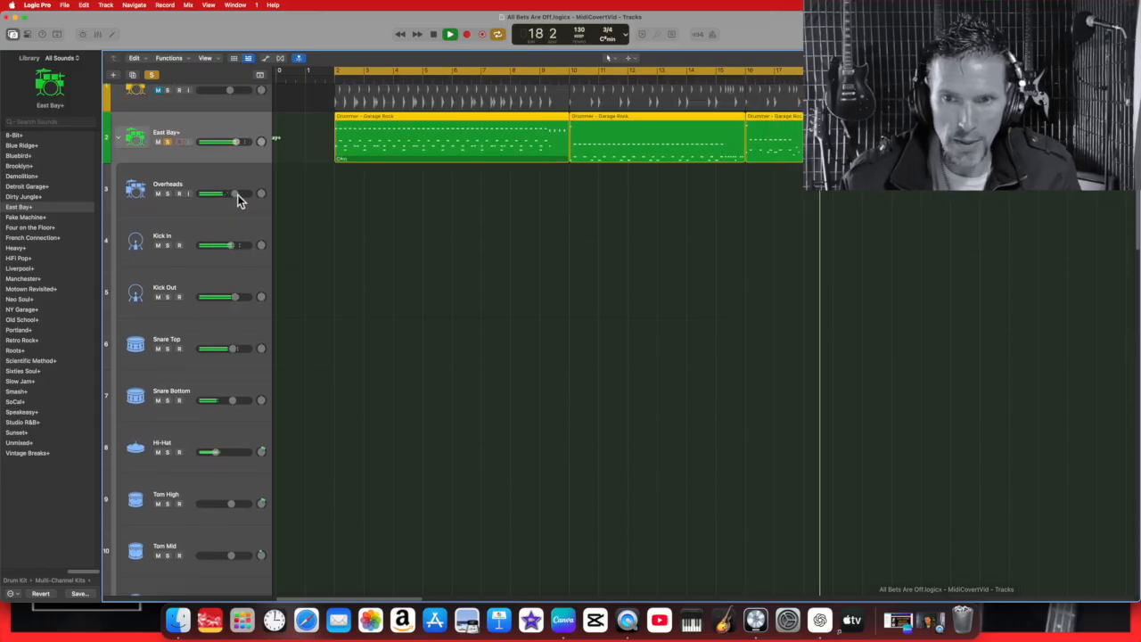
# Solo the Overheads track during playback and adjust its volume to about -1.0 dB.
pyautogui.moveTo(236, 194)
pyautogui.mouseDown()
pyautogui.moveTo(219, 194)
pyautogui.moveTo(231, 193)
pyautogui.mouseUp()
pyautogui.click(169, 195)
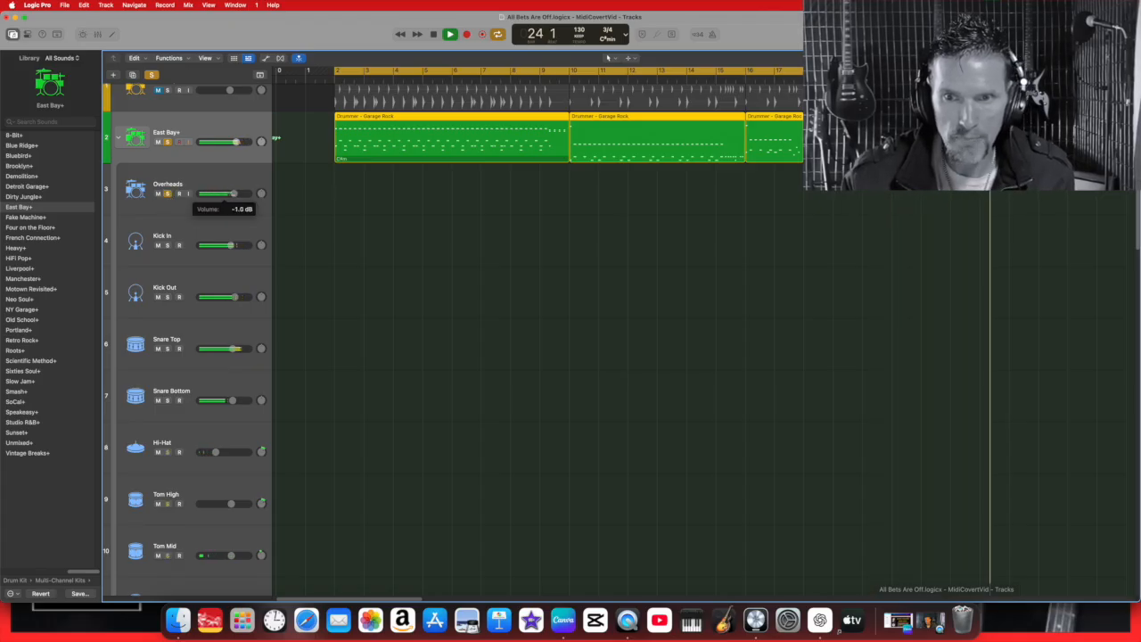
pyautogui.moveTo(219, 197); pyautogui.dragTo(232, 194)
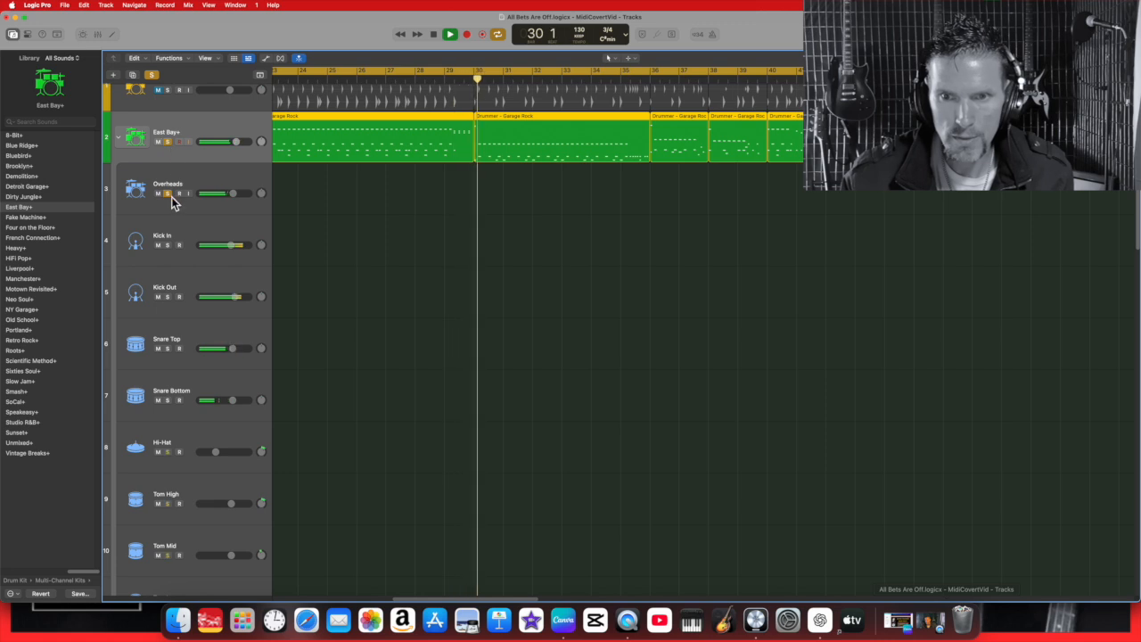
# Audition the Kick In track in solo, and clear the solo on both Overheads and Kick In.
pyautogui.click(172, 254)
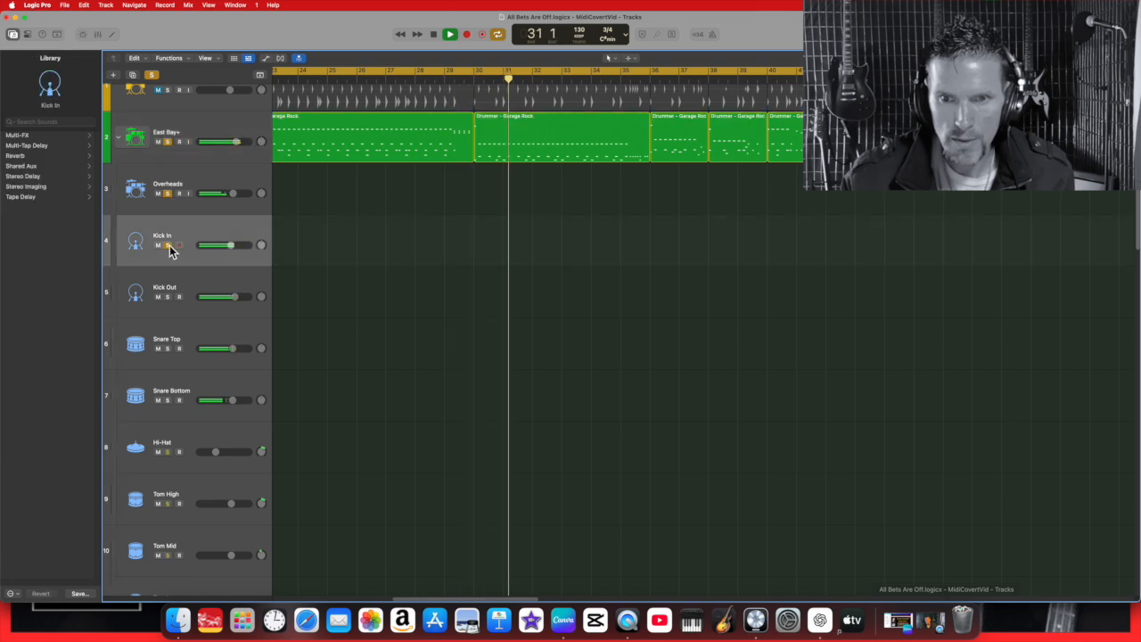
pyautogui.click(167, 193)
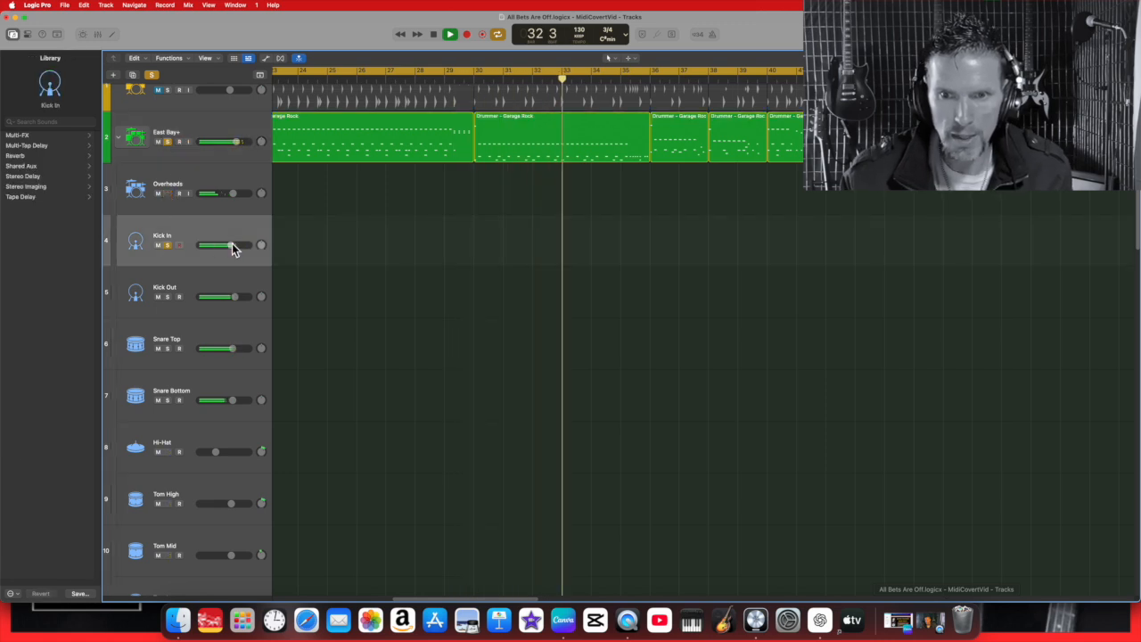
pyautogui.click(168, 246)
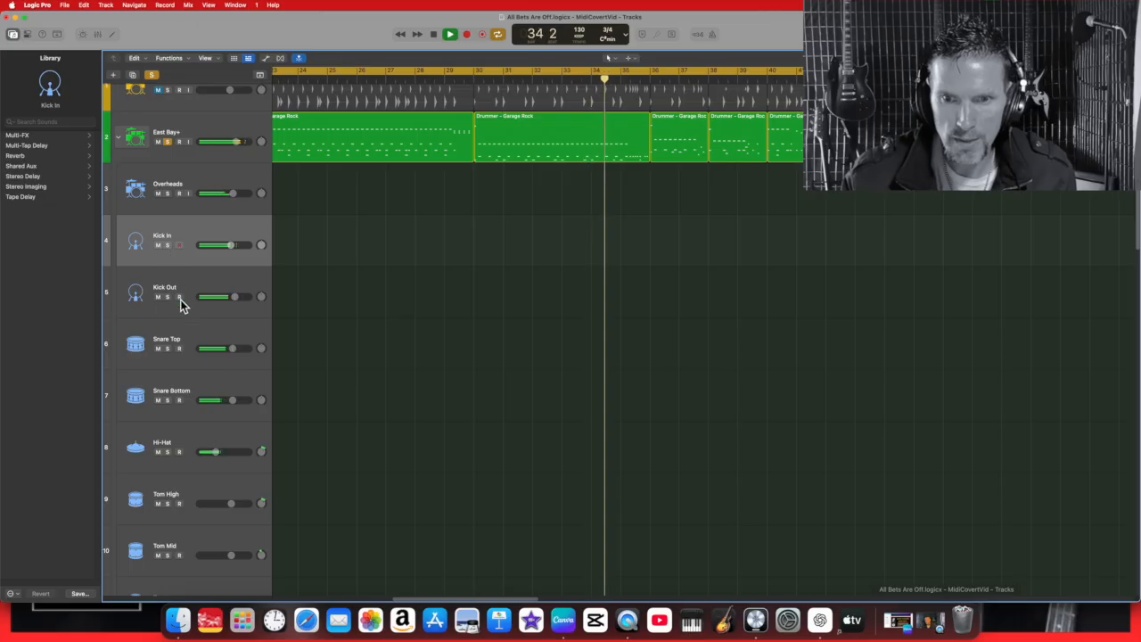
# Lower the Kick Out volume slightly, and sweep the Snare Top volume down to silence and back up above its original level.
pyautogui.moveTo(236, 296)
pyautogui.mouseDown()
pyautogui.moveTo(212, 297)
pyautogui.moveTo(229, 297)
pyautogui.mouseUp()
pyautogui.scroll(-3, 200, 303)
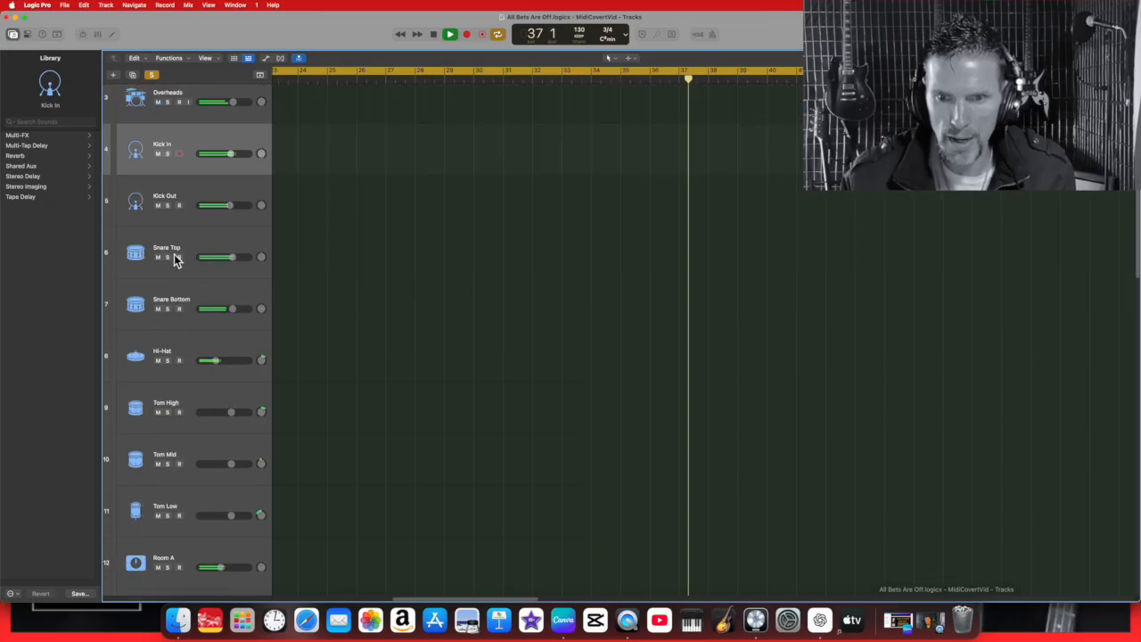
pyautogui.moveTo(235, 258); pyautogui.dragTo(200, 258)
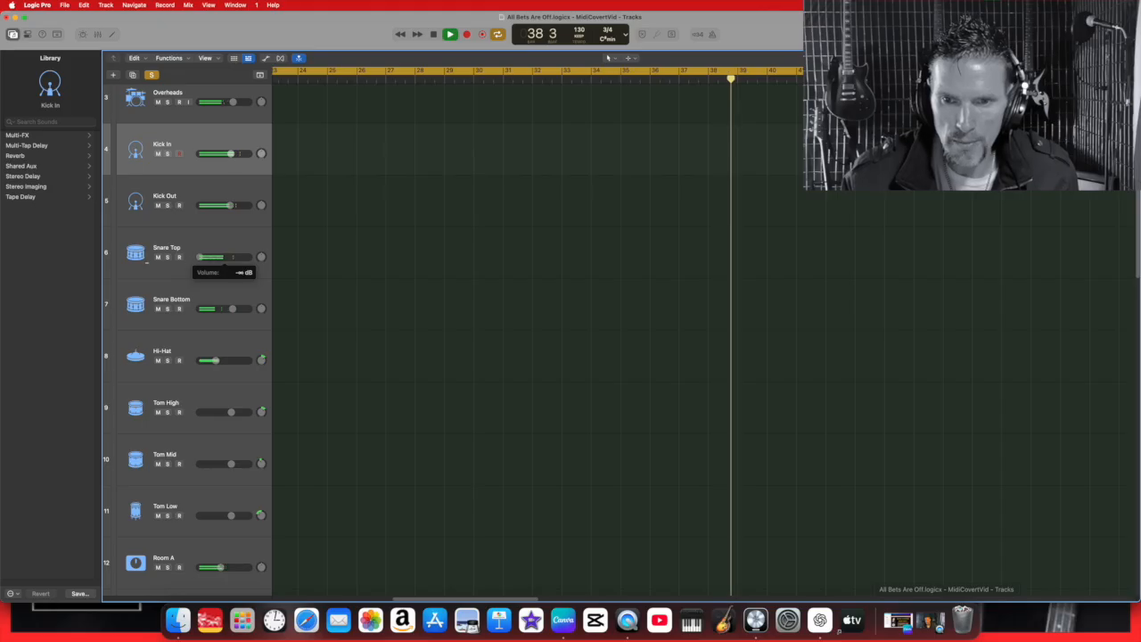
pyautogui.moveTo(233, 307)
pyautogui.mouseDown()
pyautogui.moveTo(200, 309)
pyautogui.moveTo(233, 308)
pyautogui.mouseUp()
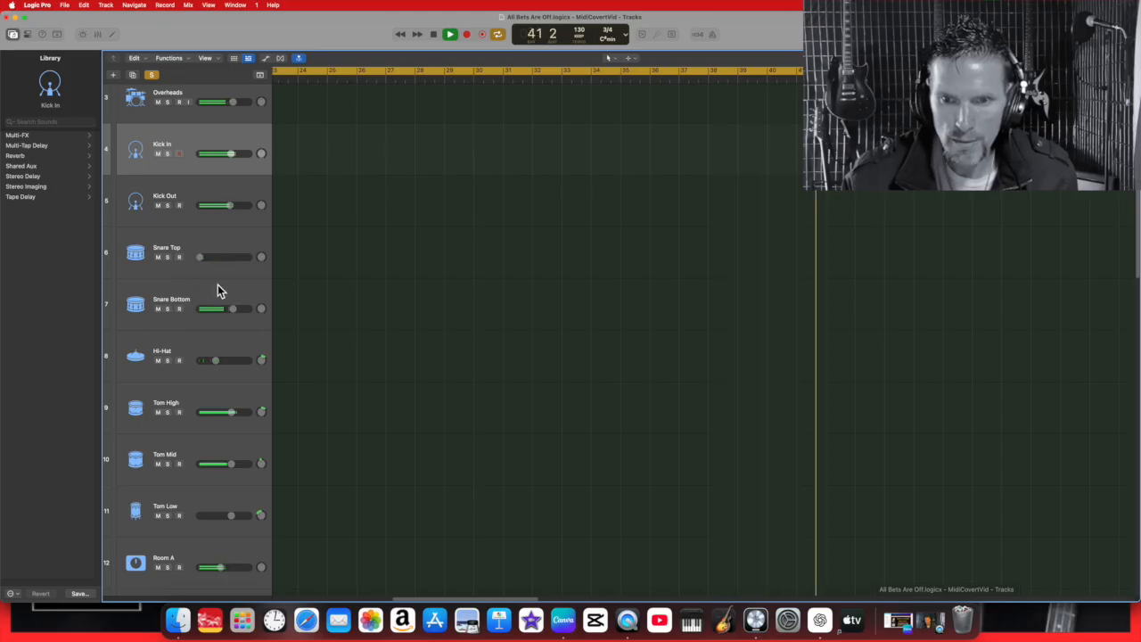
pyautogui.moveTo(200, 257); pyautogui.dragTo(241, 256)
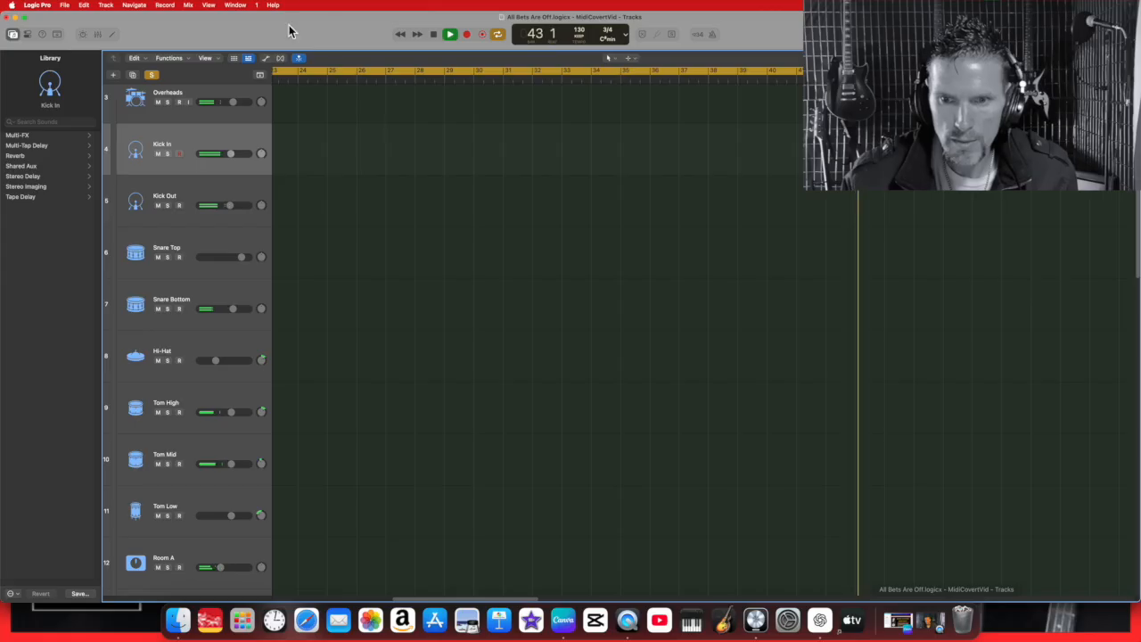
# Restart playback from the beginning, lower the Snare Top volume a little and raise the Hi-Hat volume.
pyautogui.click(434, 34)
pyautogui.click(433, 34)
pyautogui.click(451, 33)
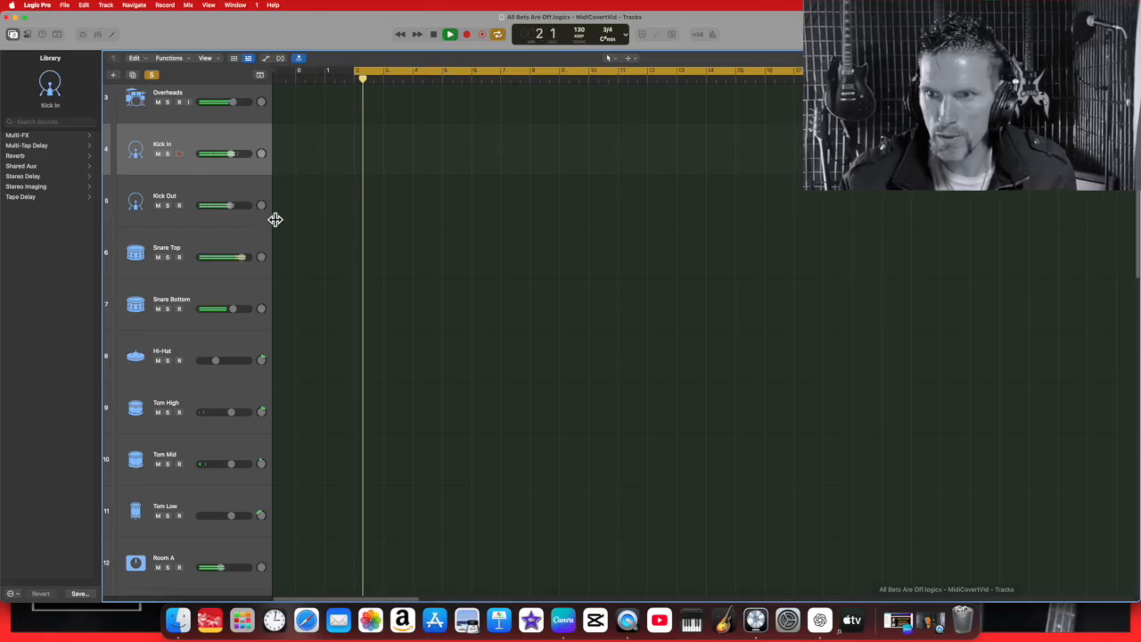
pyautogui.moveTo(239, 256); pyautogui.dragTo(247, 363)
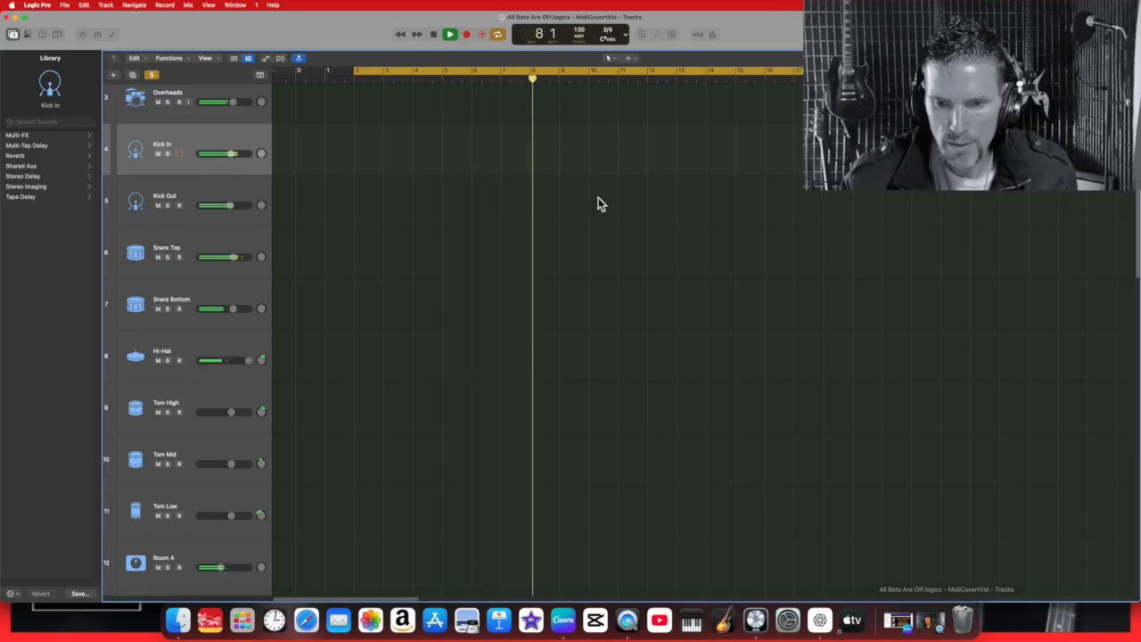
pyautogui.click(709, 74)
pyautogui.moveTo(250, 360); pyautogui.dragTo(233, 378)
# Raise the volumes of the Room A and Leak tracks slightly.
pyautogui.scroll(-4, 229, 389)
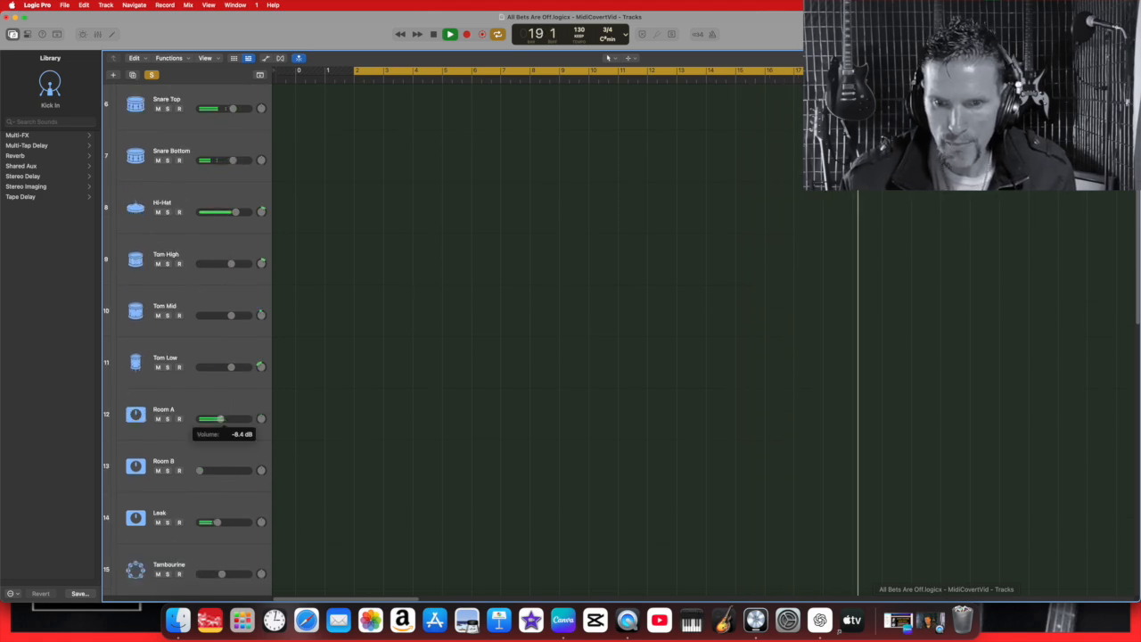
pyautogui.moveTo(224, 418)
pyautogui.mouseDown()
pyautogui.moveTo(253, 420)
pyautogui.moveTo(226, 419)
pyautogui.mouseUp()
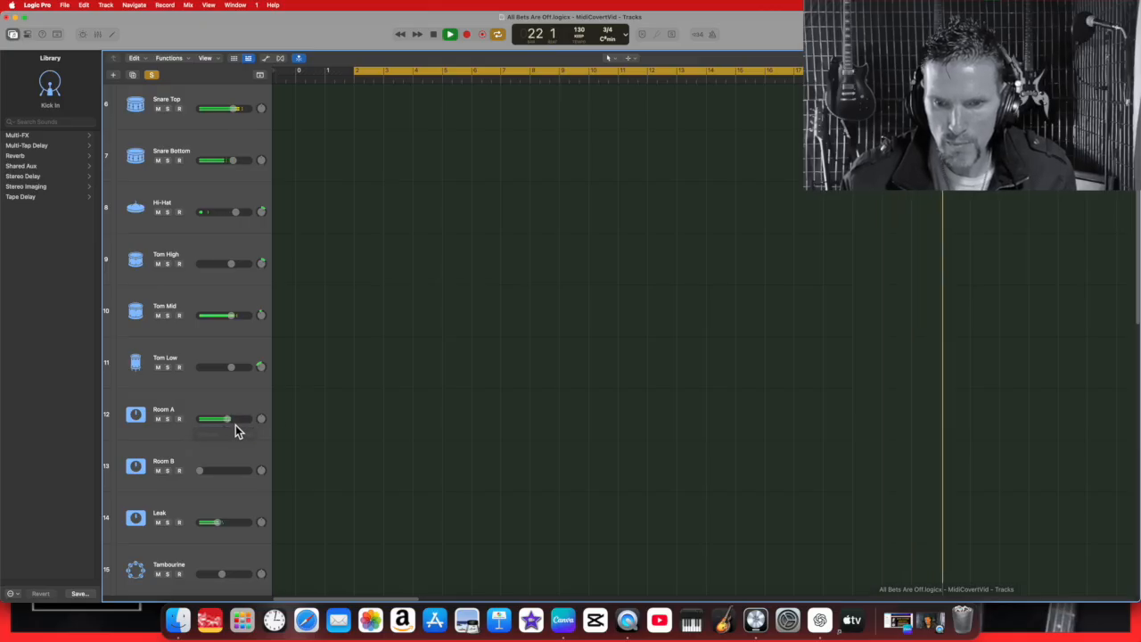
pyautogui.scroll(-3, 233, 424)
pyautogui.moveTo(225, 432)
pyautogui.mouseDown()
pyautogui.moveTo(253, 434)
pyautogui.moveTo(225, 432)
pyautogui.mouseUp()
# Lower the volume of the combined Snare track and raise the Gated Reverb volume slightly.
pyautogui.scroll(-4, 230, 435)
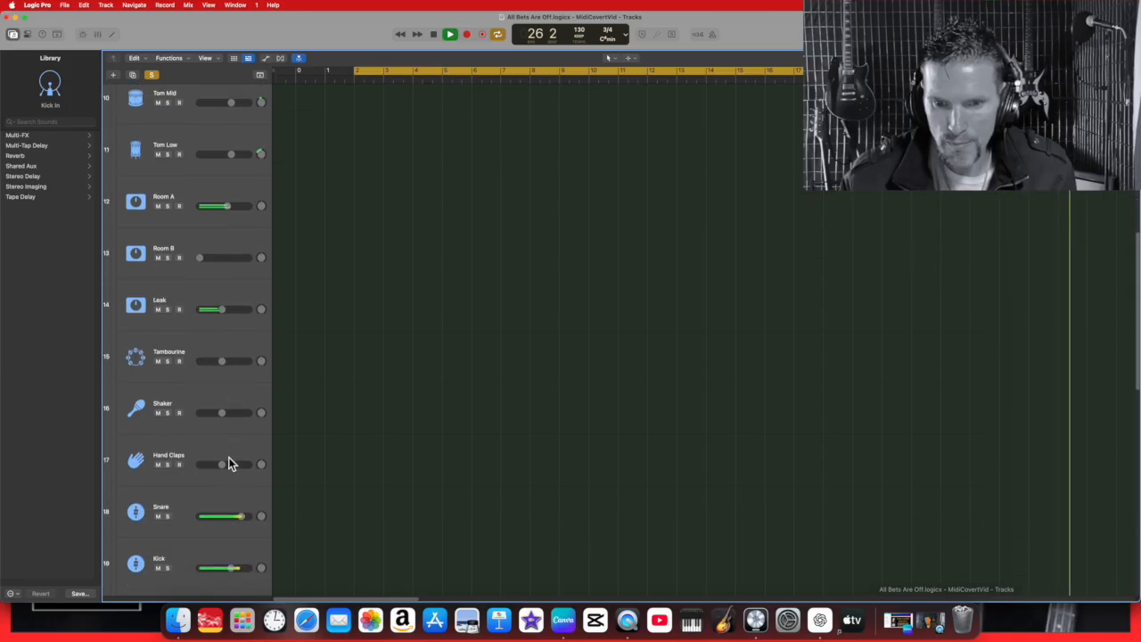
pyautogui.moveTo(246, 442); pyautogui.dragTo(229, 441)
pyautogui.scroll(-2, 250, 441)
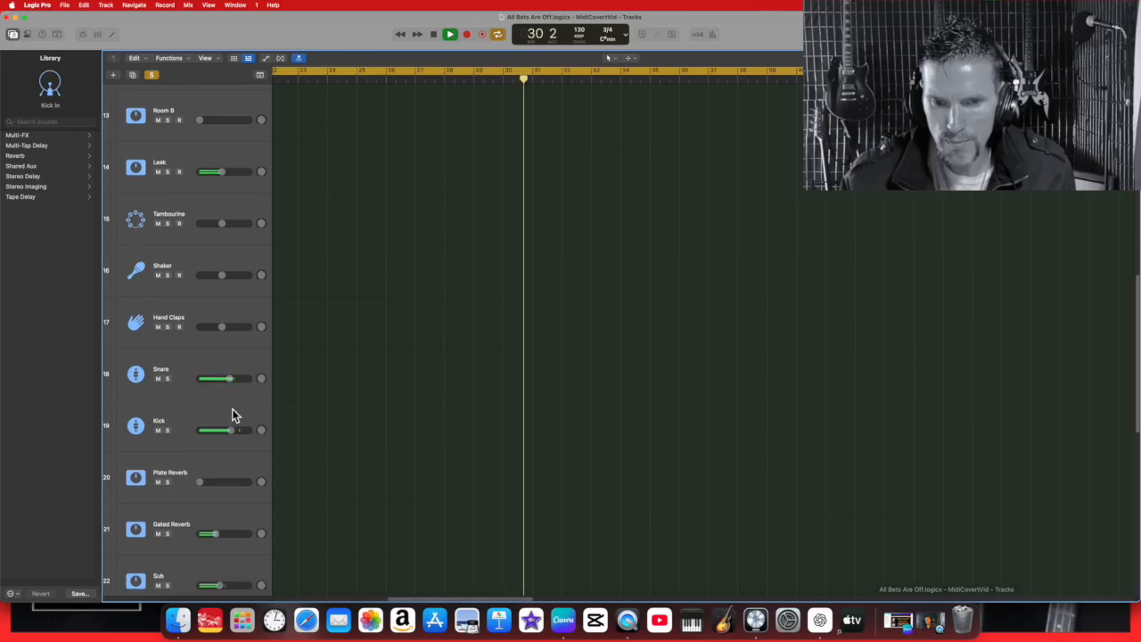
pyautogui.scroll(-3, 224, 428)
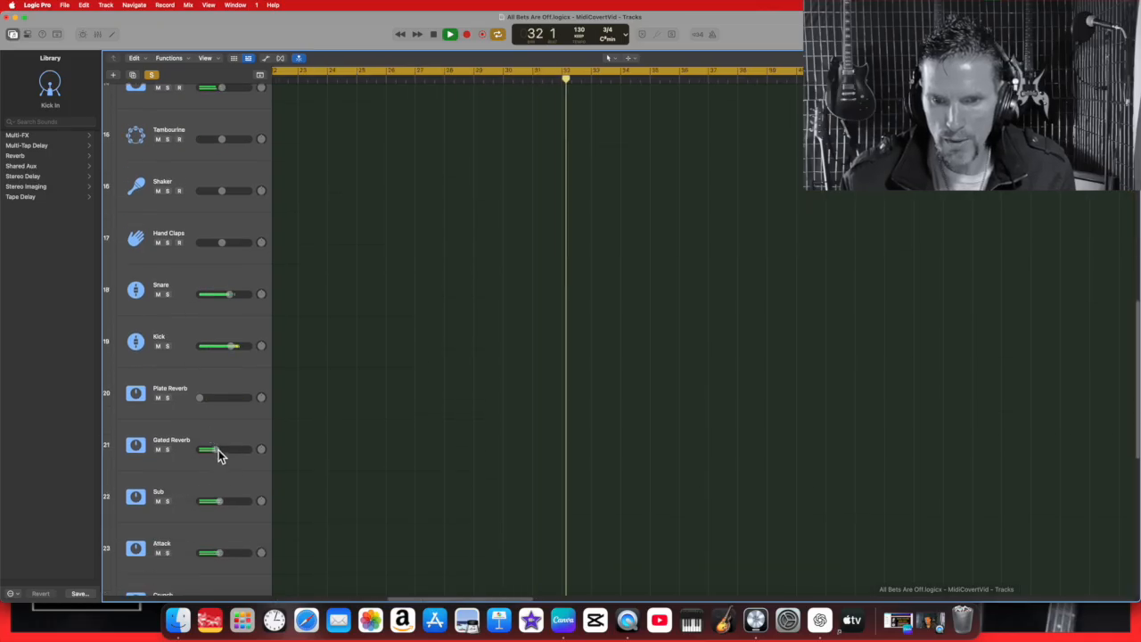
pyautogui.moveTo(214, 449)
pyautogui.mouseDown()
pyautogui.moveTo(246, 452)
pyautogui.moveTo(217, 453)
pyautogui.mouseUp()
# Audition Sub, Attack, Crunch and Pump at full volume one after another, bringing Sub and Attack back down to moderate levels.
pyautogui.moveTo(223, 503); pyautogui.dragTo(252, 509)
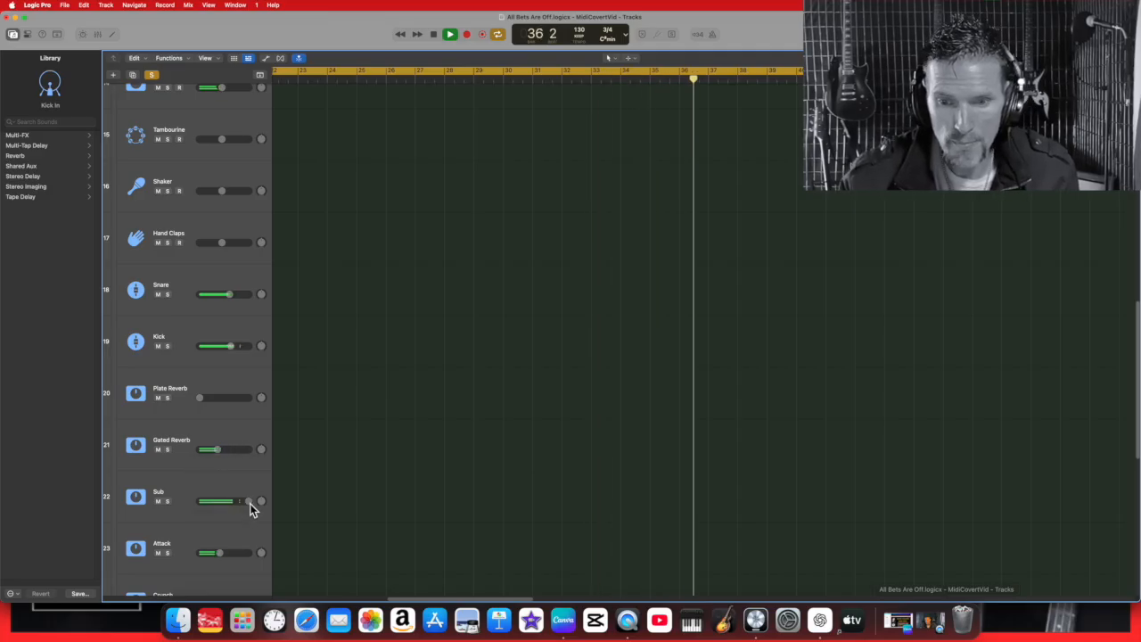
pyautogui.moveTo(250, 504); pyautogui.dragTo(220, 506)
pyautogui.moveTo(203, 556); pyautogui.dragTo(285, 555)
pyautogui.scroll(-3, 249, 509)
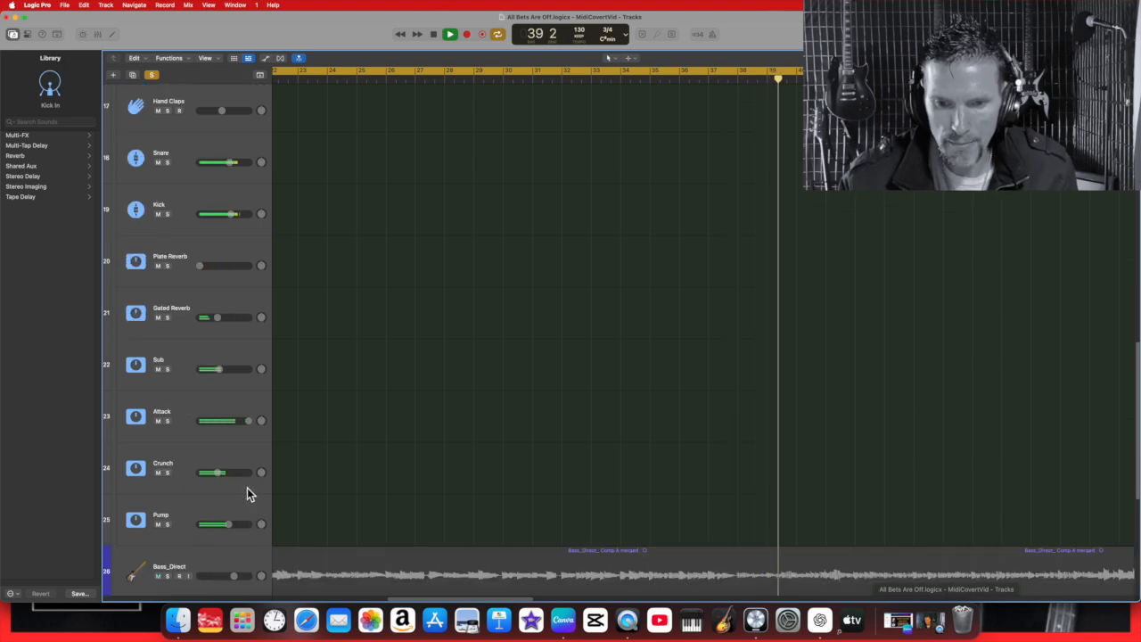
pyautogui.moveTo(248, 421); pyautogui.dragTo(251, 482)
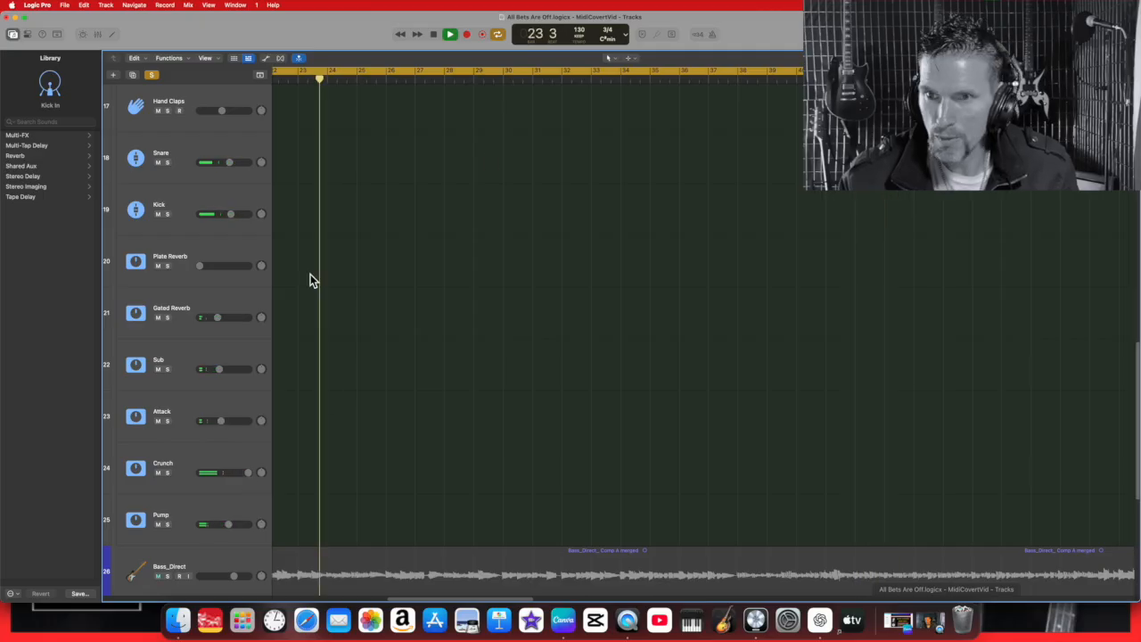
pyautogui.moveTo(232, 525); pyautogui.dragTo(292, 517)
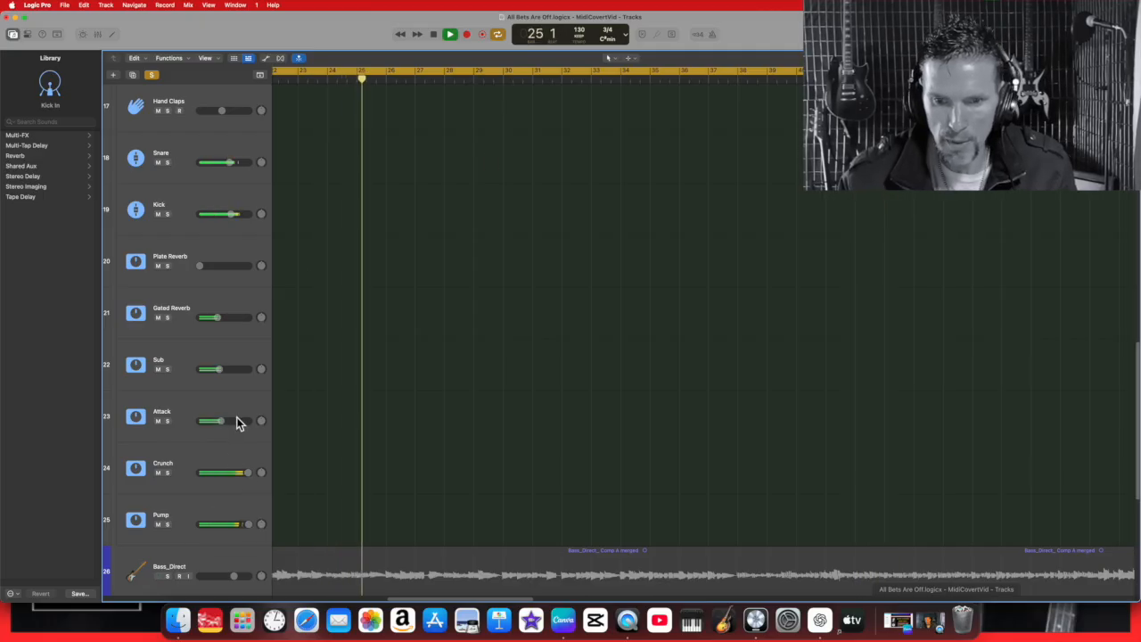
# Rebalance the effect tracks by raising Sub slightly, lowering Crunch and setting the Pump volume to about -2.3 dB.
pyautogui.moveTo(217, 369); pyautogui.dragTo(225, 369)
pyautogui.moveTo(248, 524); pyautogui.dragTo(235, 524)
pyautogui.moveTo(248, 472); pyautogui.dragTo(221, 472)
pyautogui.click(245, 524)
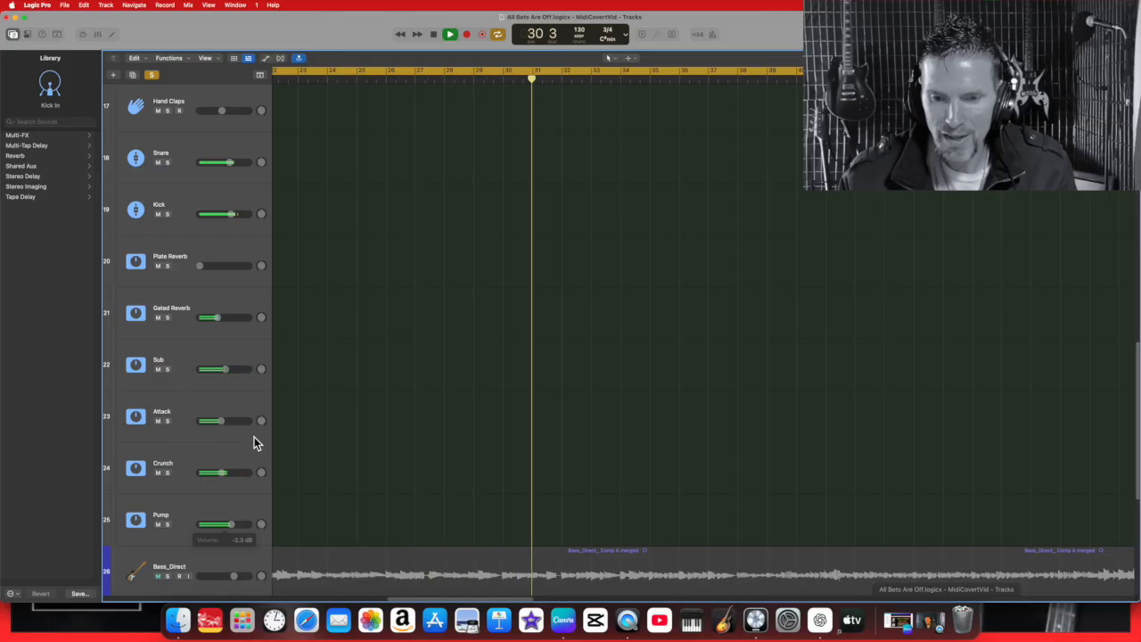
# Stop playback of the soloed East Bay+ stack.
pyautogui.scroll(10, 255, 418)
pyautogui.scroll(3, 252, 419)
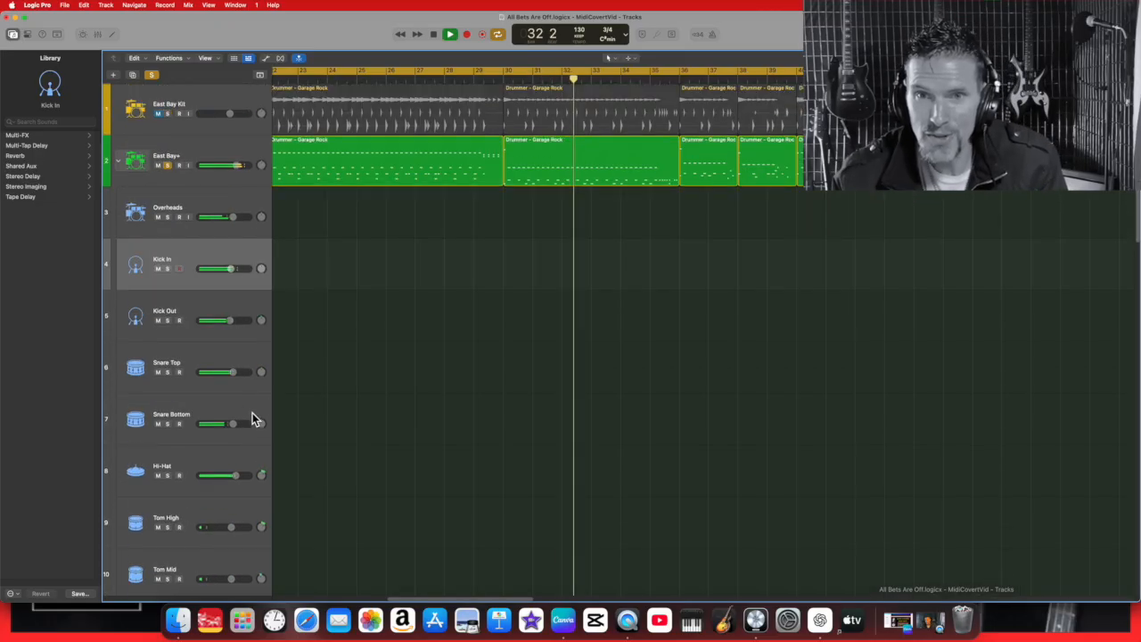
pyautogui.click(435, 35)
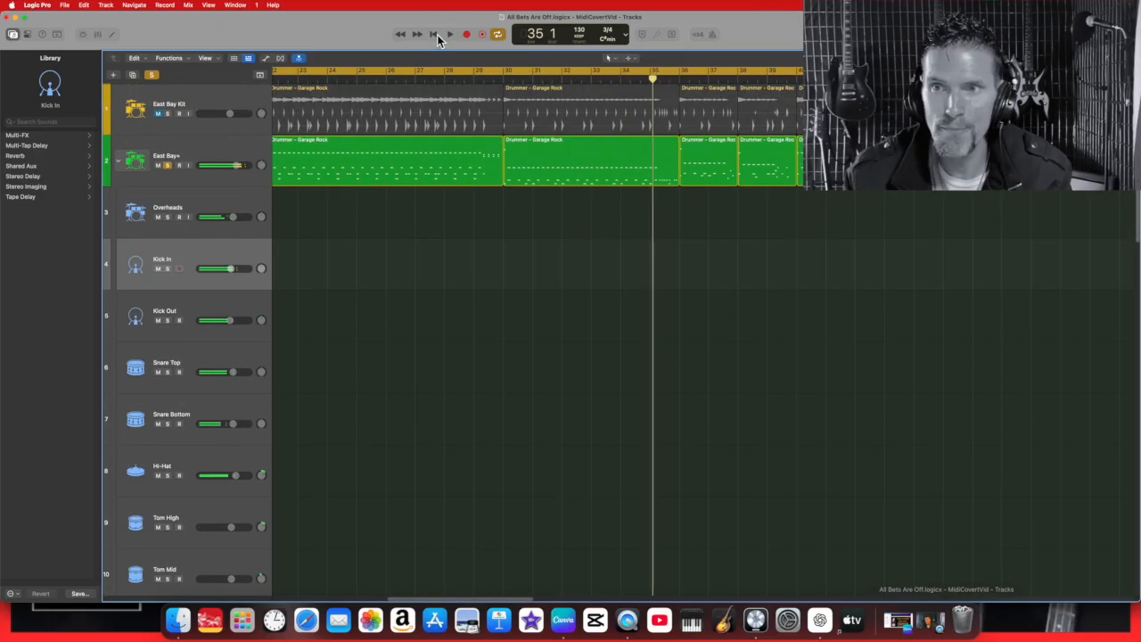